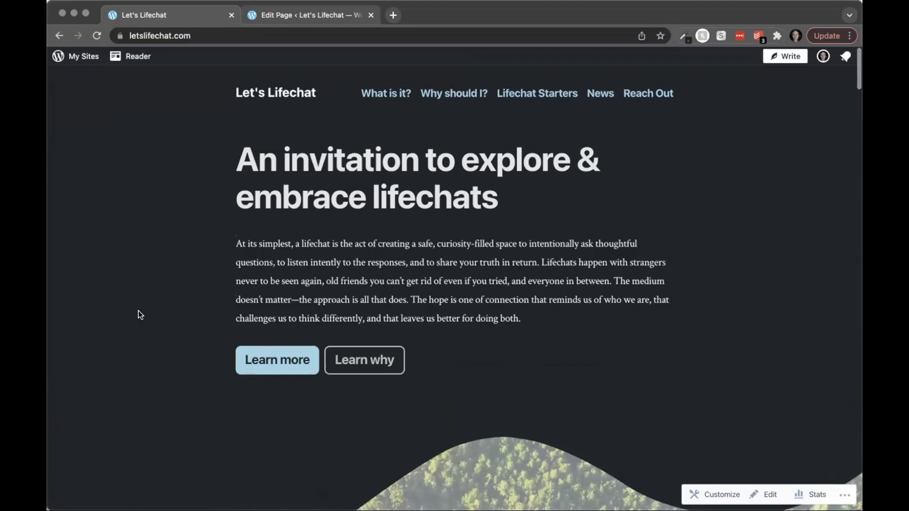
# Browse all starters, view the Gratitude starter's questions, then return to Lifechat Starters.
pyautogui.scroll(-15, 139, 311)
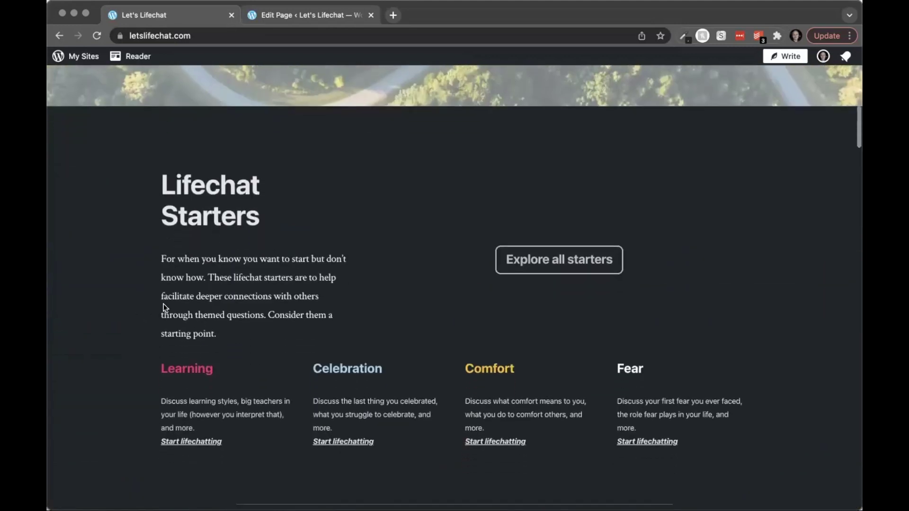
pyautogui.click(525, 265)
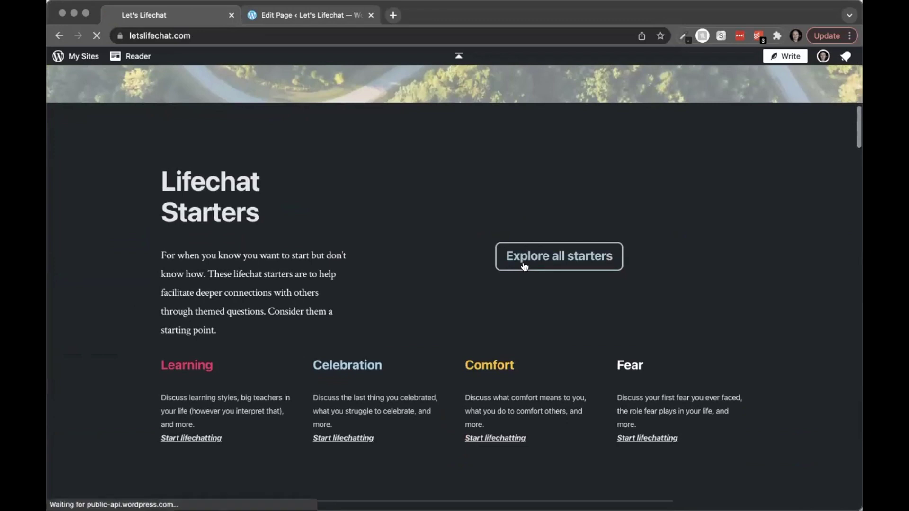
pyautogui.scroll(-5, 524, 267)
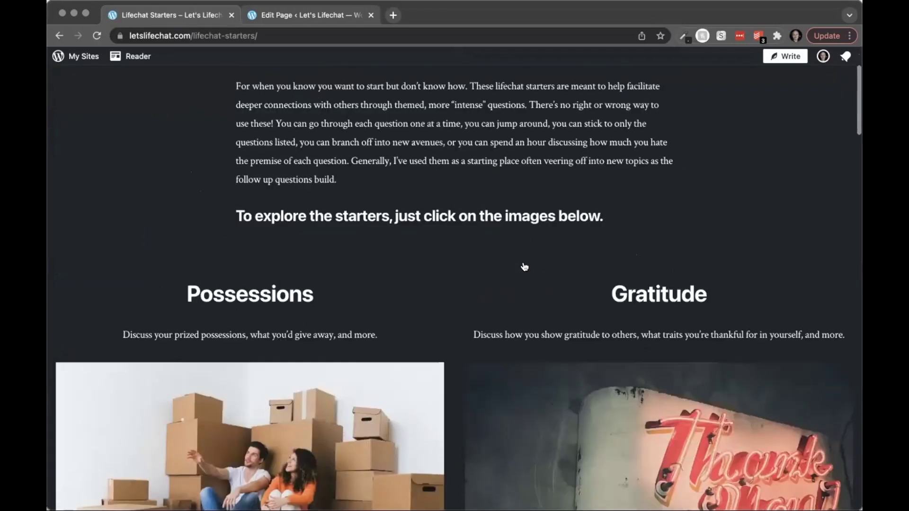
pyautogui.scroll(-3, 411, 197)
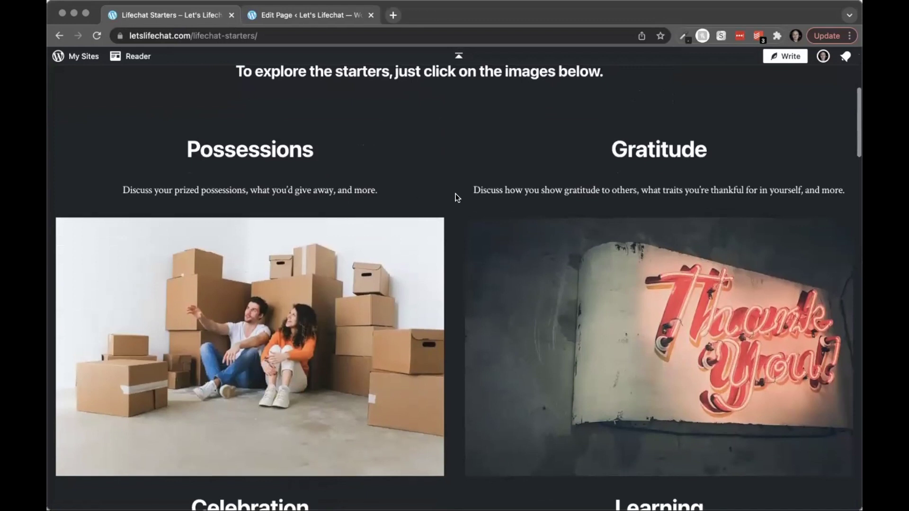
pyautogui.scroll(-1, 456, 196)
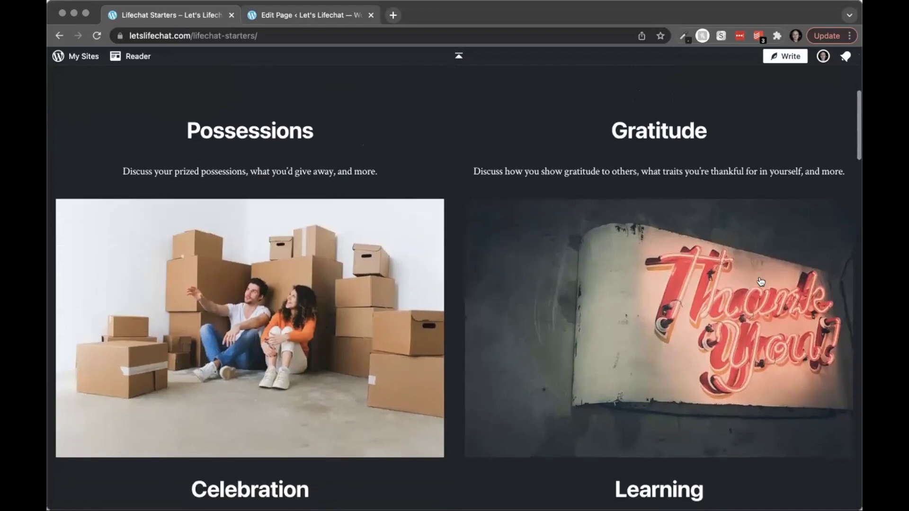
pyautogui.click(742, 277)
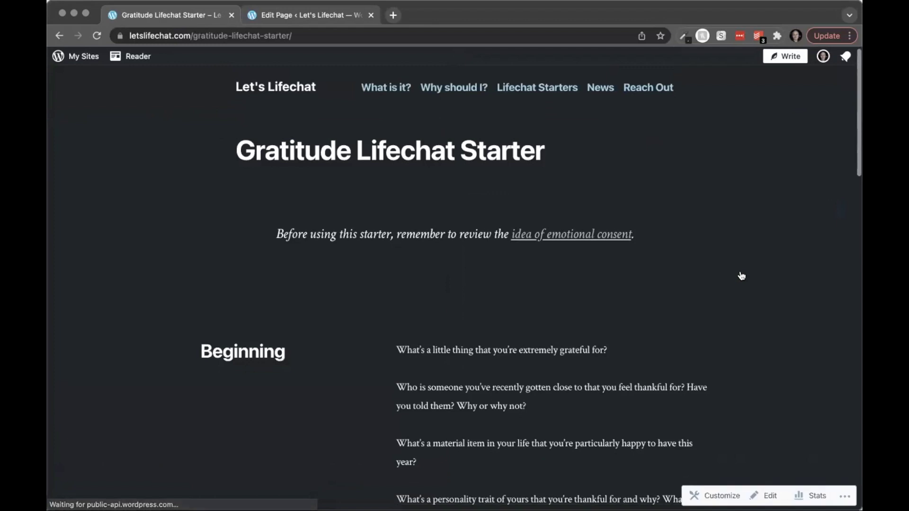
pyautogui.scroll(-10, 742, 277)
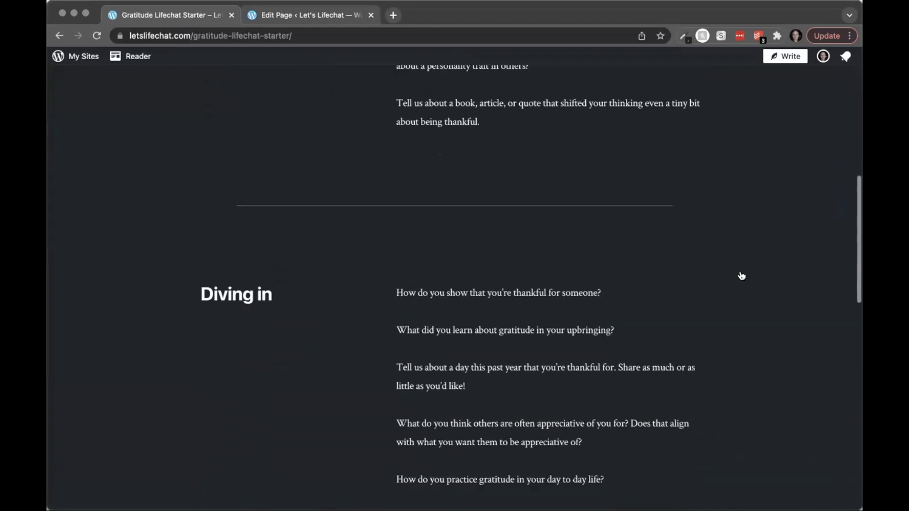
pyautogui.scroll(-12, 742, 277)
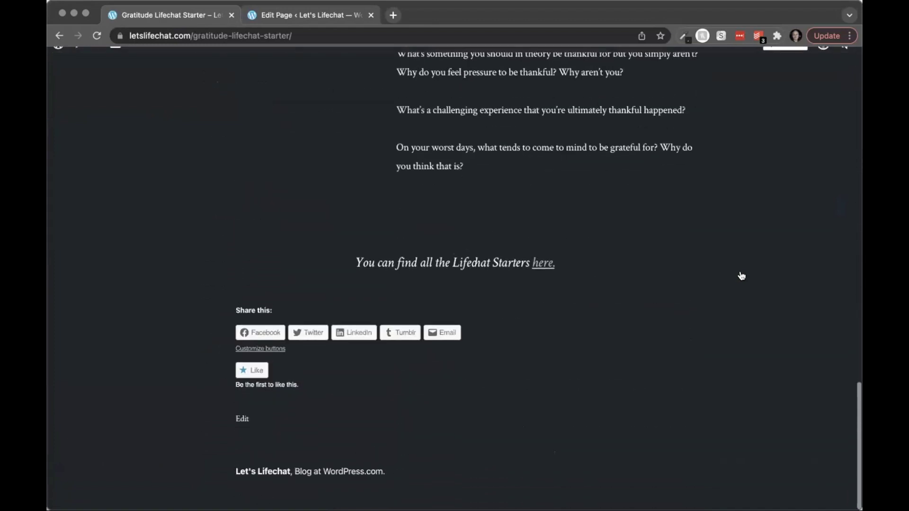
pyautogui.click(549, 276)
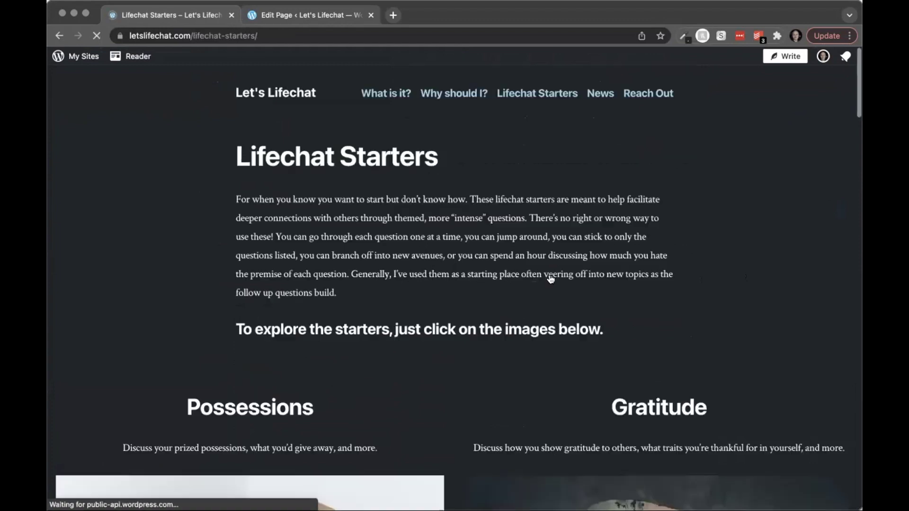
# Scroll the live starters grid and briefly highlight the Possessions description text.
pyautogui.scroll(-4, 551, 280)
pyautogui.scroll(-3, 551, 279)
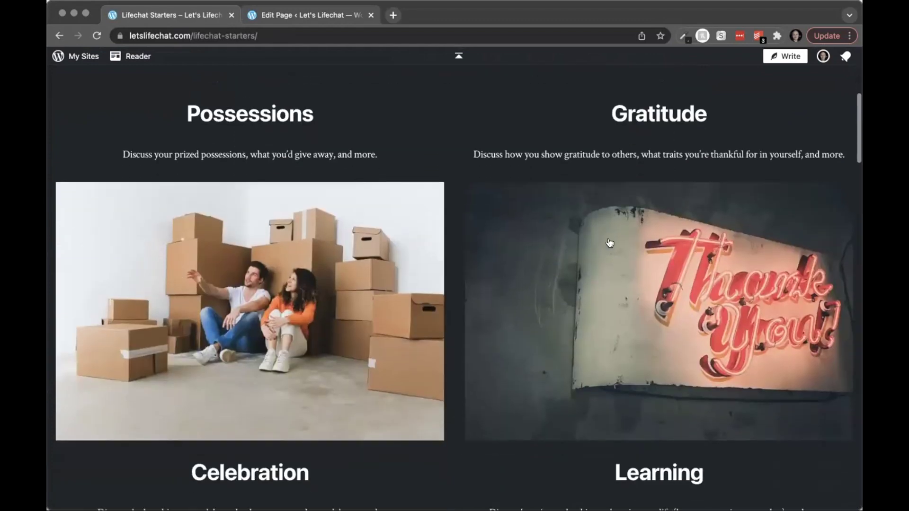
pyautogui.scroll(1, 257, 291)
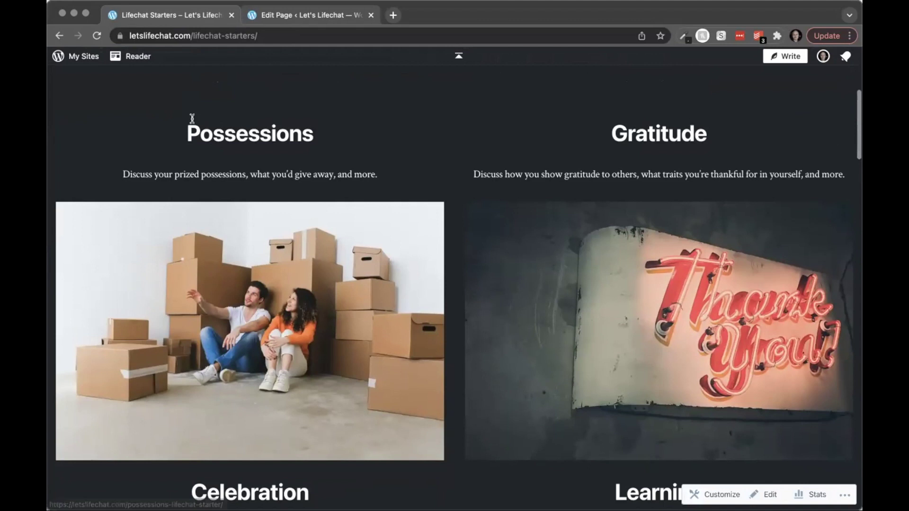
pyautogui.moveTo(124, 174); pyautogui.dragTo(379, 183)
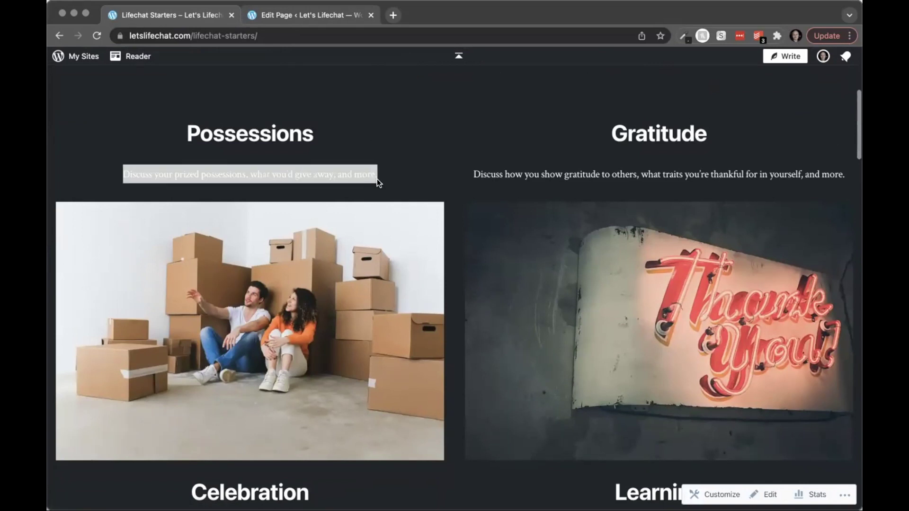
pyautogui.click(377, 179)
# Finish reviewing the grid and click into the empty paragraph block below the intro.
pyautogui.scroll(-3, 245, 205)
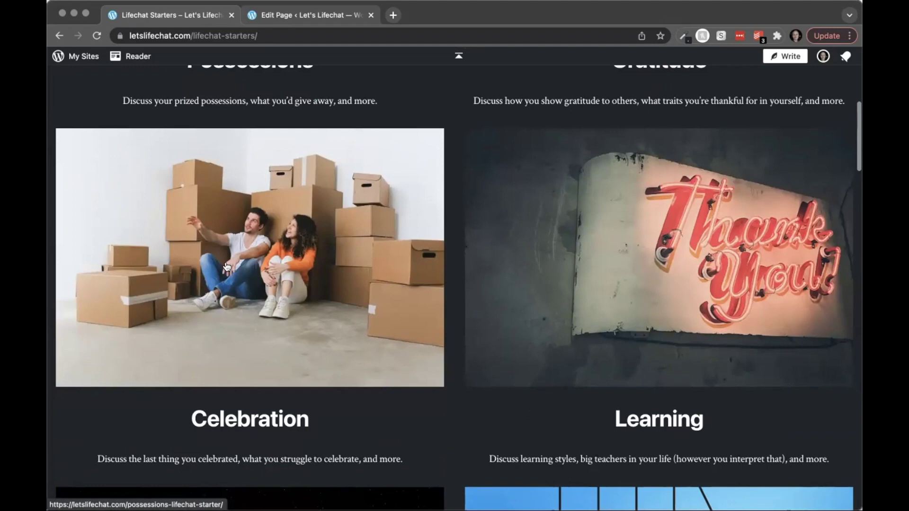
pyautogui.scroll(-20, 227, 266)
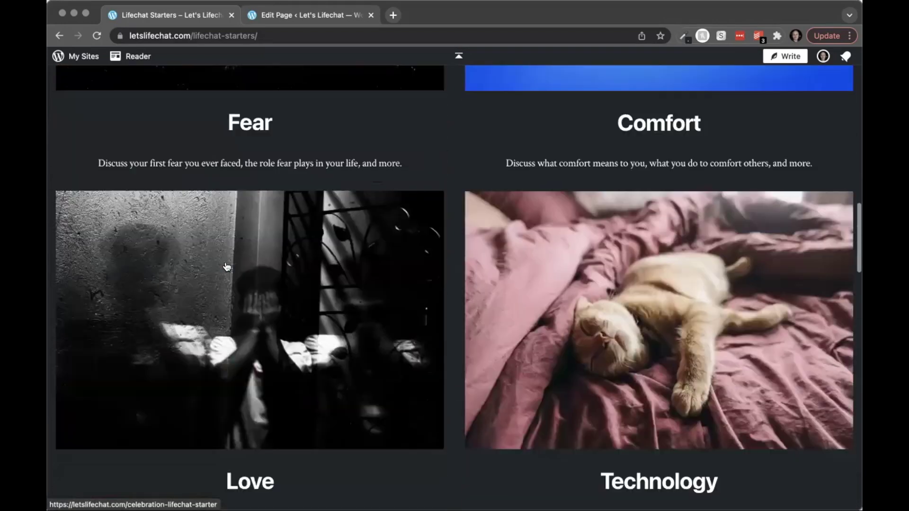
pyautogui.scroll(-20, 227, 267)
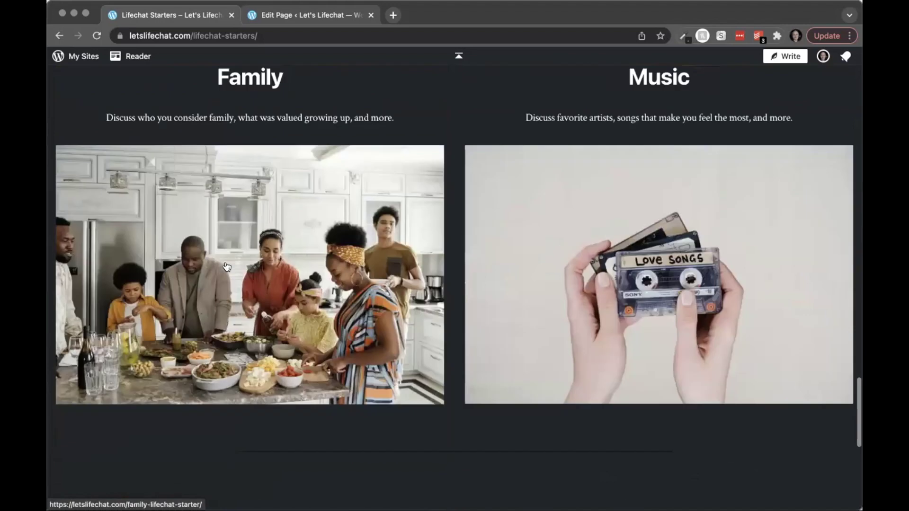
pyautogui.scroll(-8, 227, 266)
pyautogui.scroll(20, 227, 266)
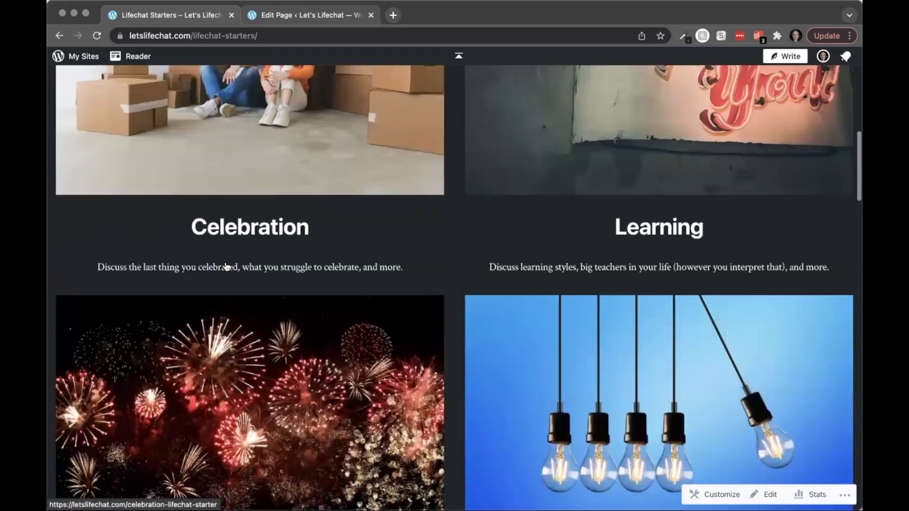
pyautogui.scroll(10, 227, 267)
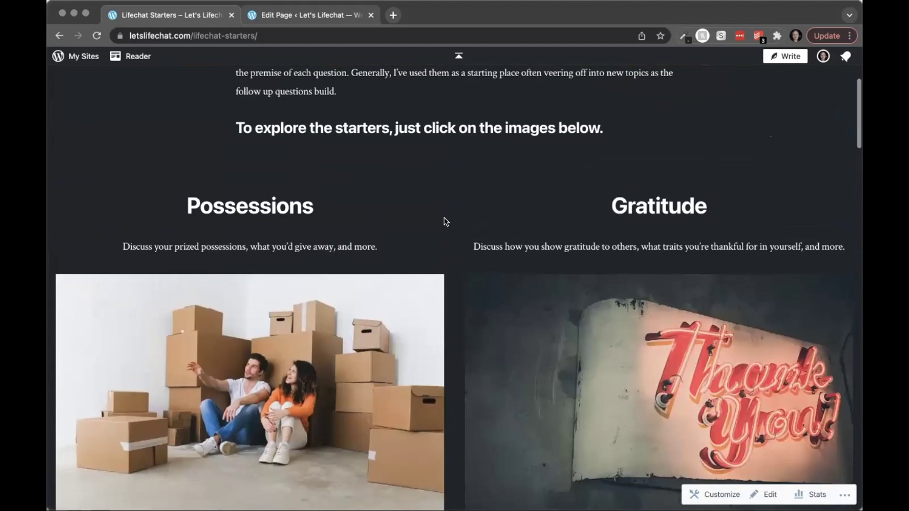
pyautogui.scroll(-1, 445, 218)
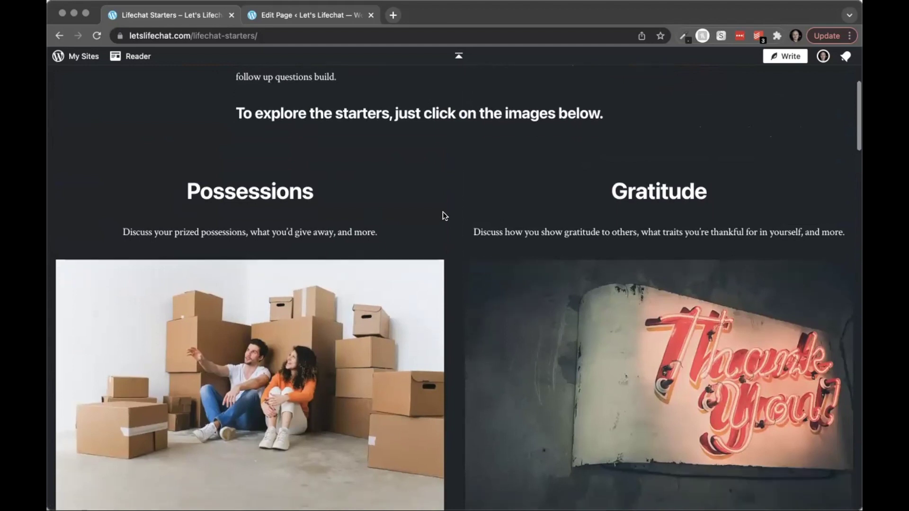
pyautogui.scroll(-3, 299, 219)
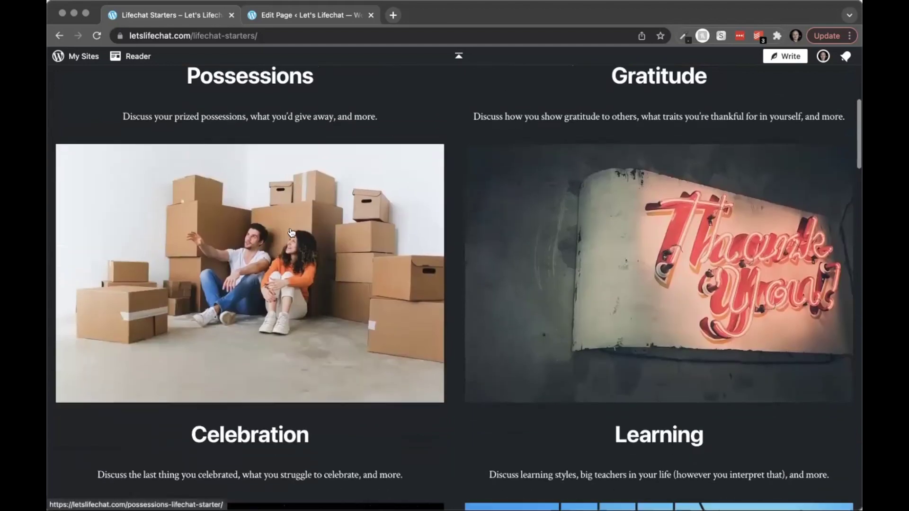
pyautogui.scroll(2, 291, 232)
pyautogui.scroll(1, 291, 232)
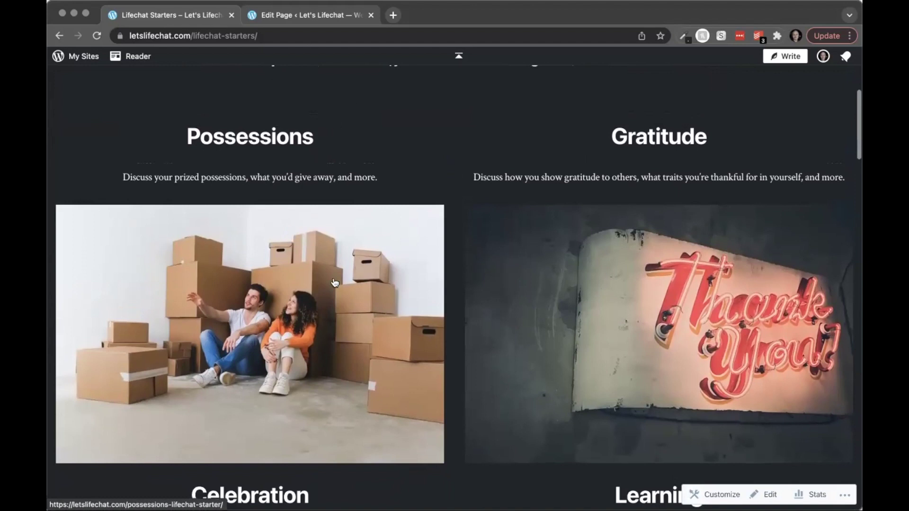
pyautogui.scroll(1, 335, 283)
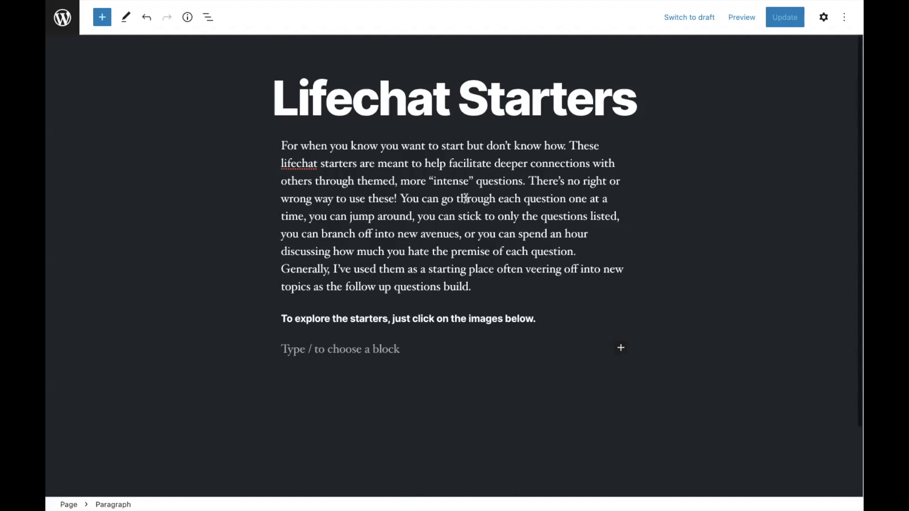
pyautogui.click(360, 334)
# Insert a Query Loop via /query using the title-above-image pattern.
pyautogui.write('/que')
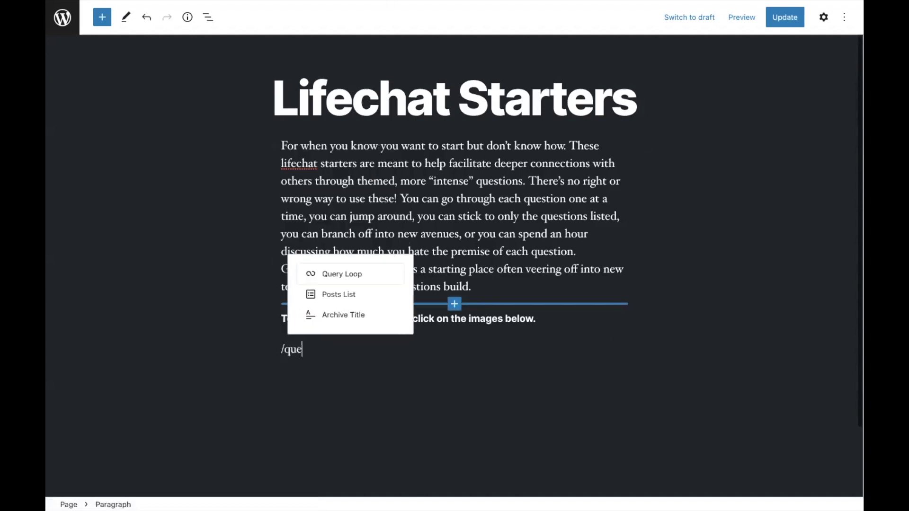
pyautogui.write('ry')
pyautogui.click(322, 271)
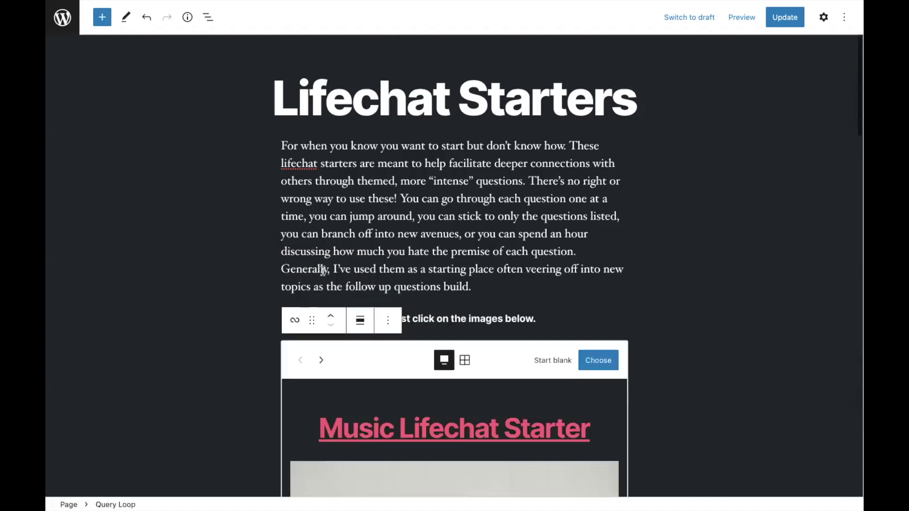
pyautogui.scroll(-4, 322, 271)
pyautogui.click(322, 173)
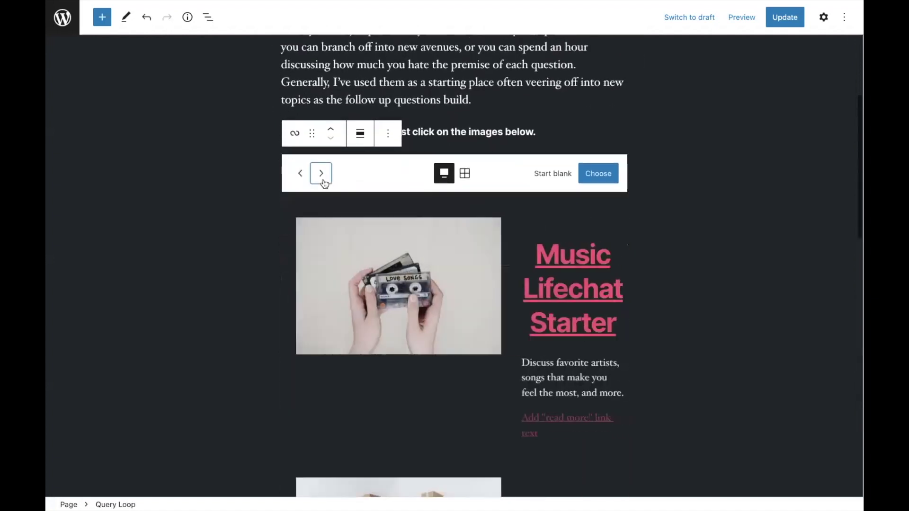
pyautogui.click(322, 173)
pyautogui.click(300, 173)
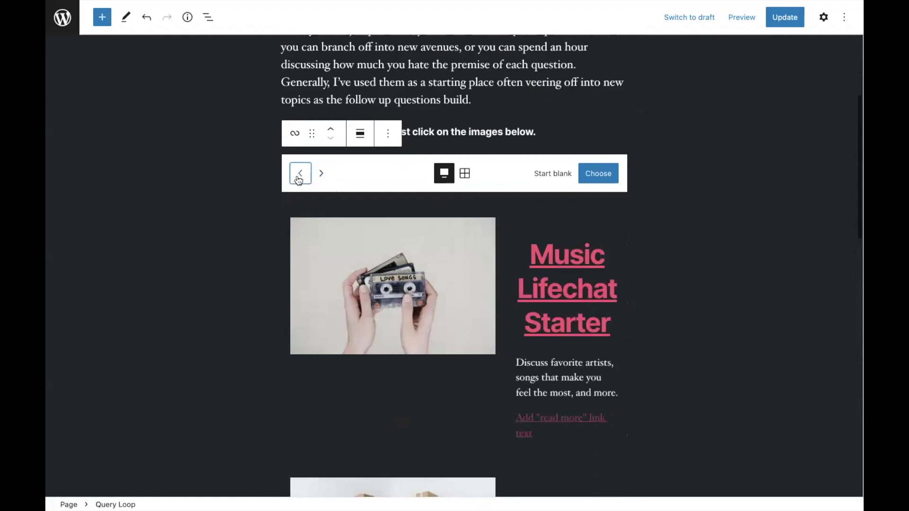
pyautogui.click(299, 179)
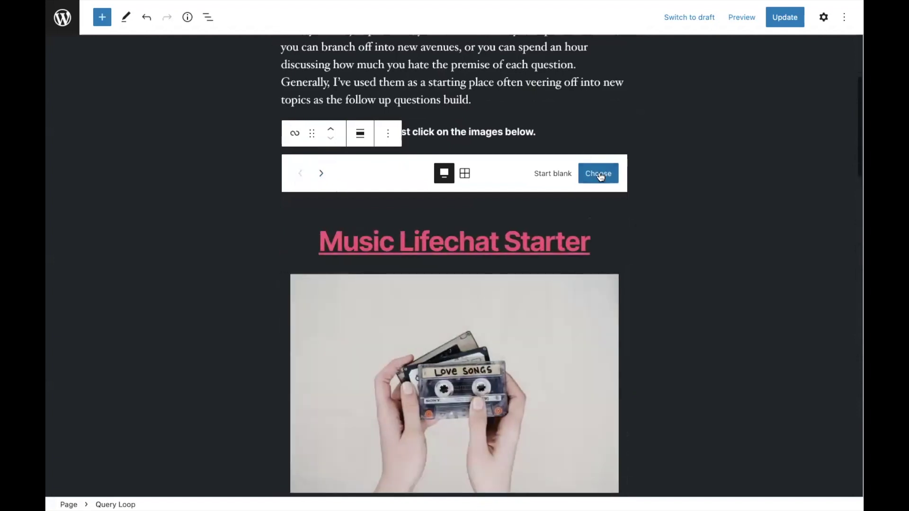
pyautogui.click(597, 173)
pyautogui.scroll(2, 490, 153)
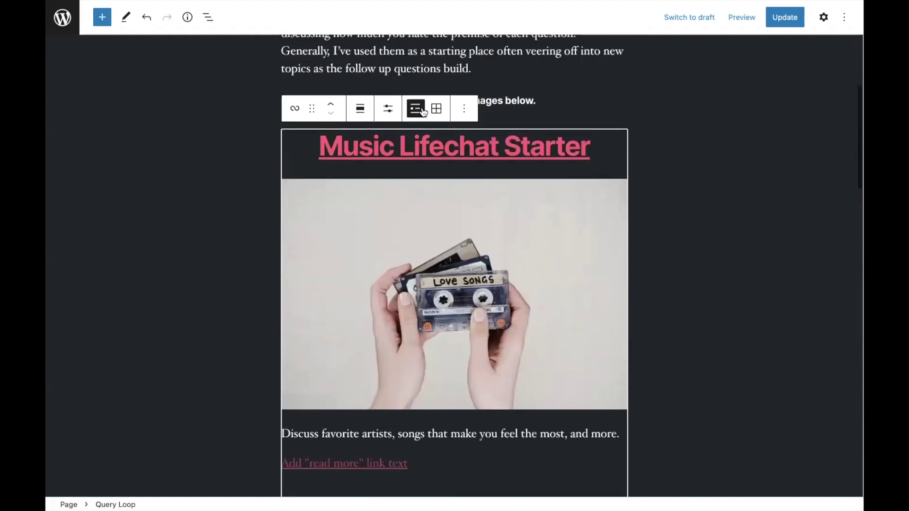
pyautogui.click(396, 113)
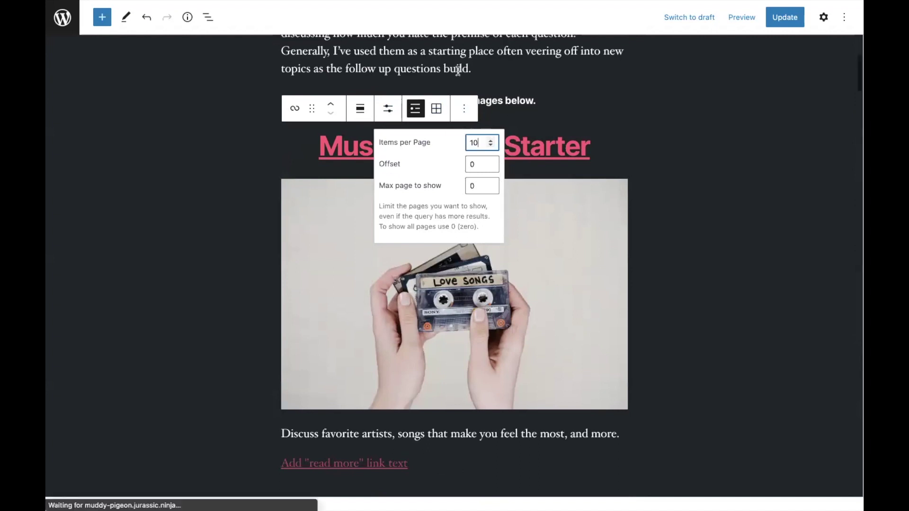
# Set the Query Loop block alignment to Full width.
pyautogui.click(359, 110)
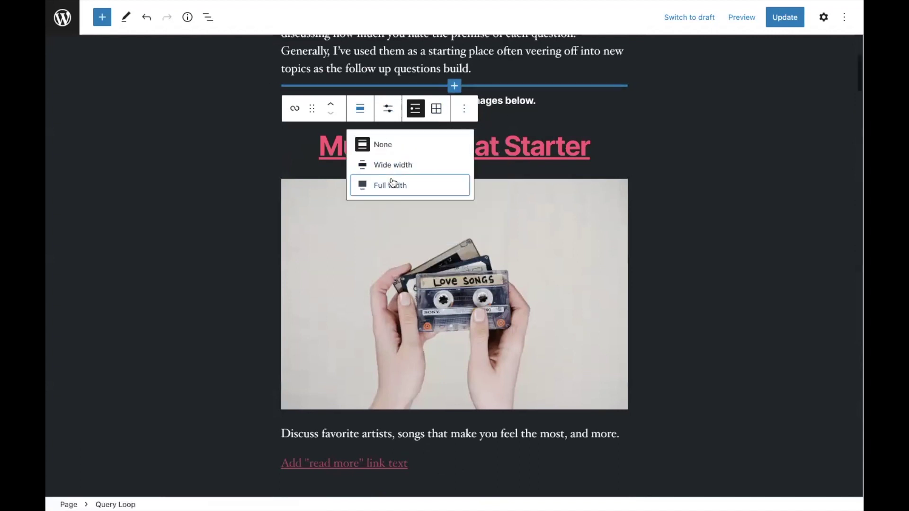
pyautogui.click(396, 183)
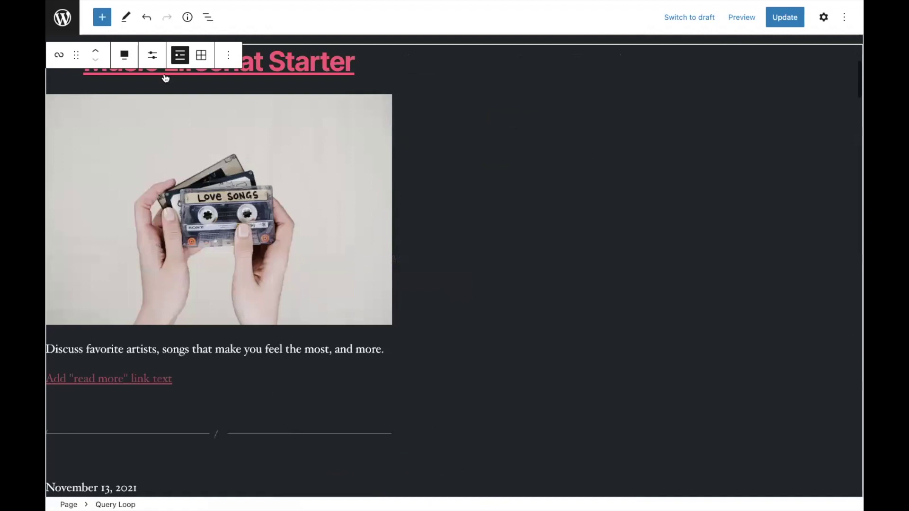
pyautogui.click(123, 56)
pyautogui.click(152, 55)
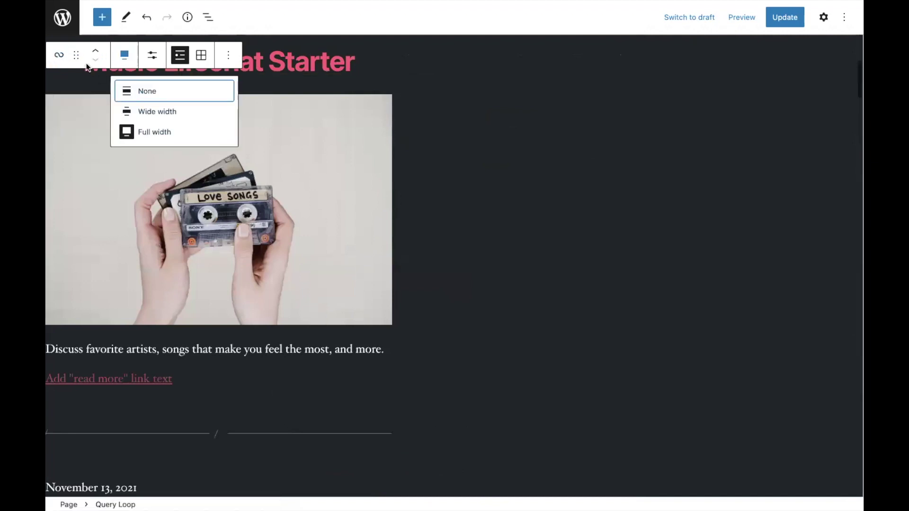
# Make the Post Template full width, then reselect the parent Query Loop.
pyautogui.click(83, 79)
pyautogui.click(59, 71)
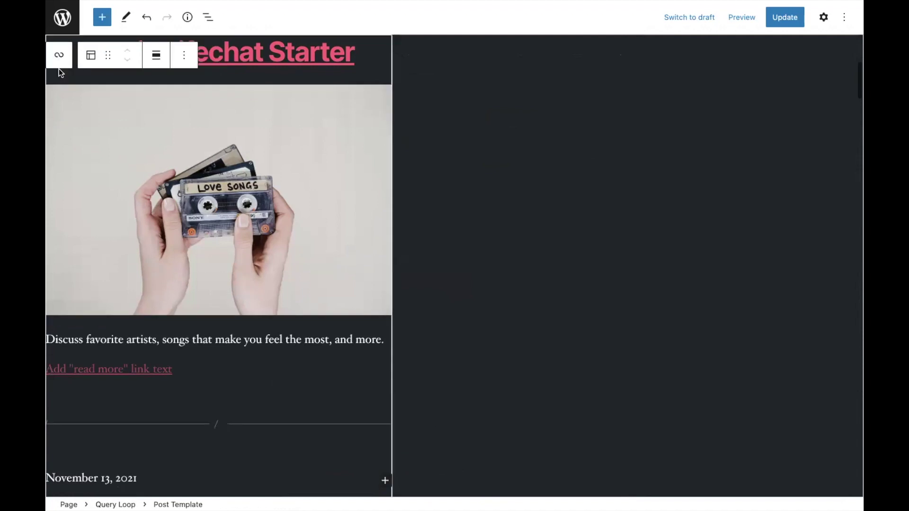
pyautogui.click(156, 55)
pyautogui.click(187, 192)
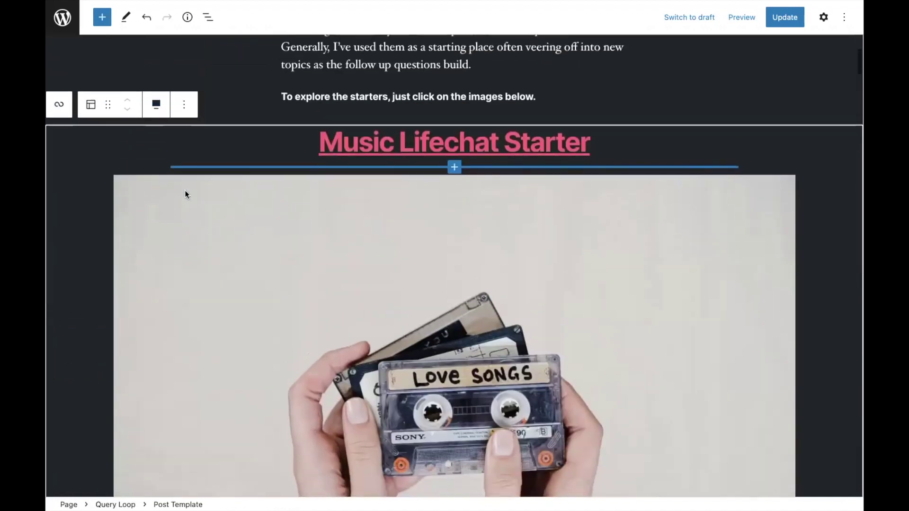
pyautogui.click(59, 104)
# Switch the Query Loop to grid view and set Columns to 2.
pyautogui.scroll(2, 157, 69)
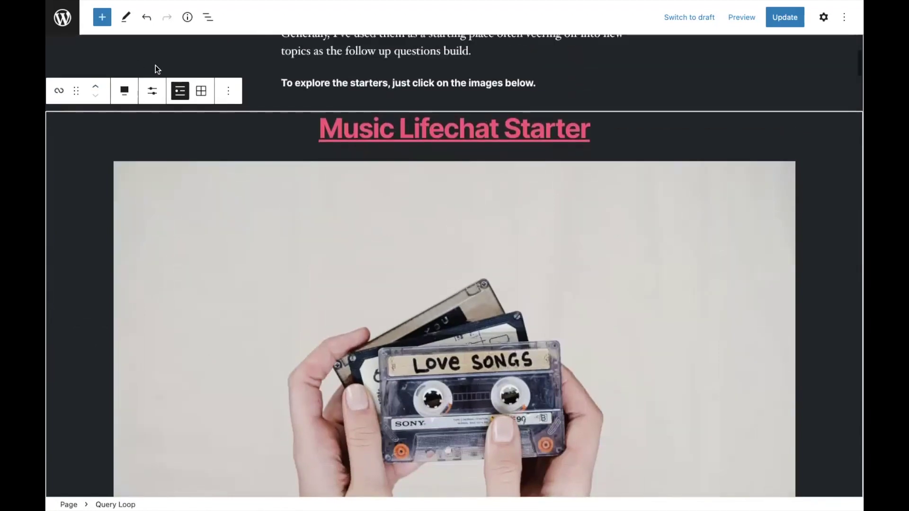
pyautogui.click(195, 94)
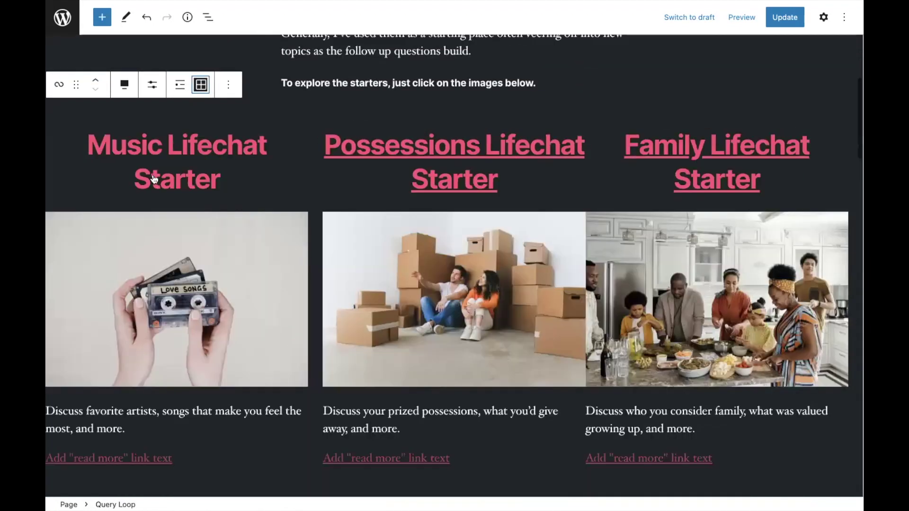
pyautogui.click(824, 18)
pyautogui.scroll(-3, 831, 350)
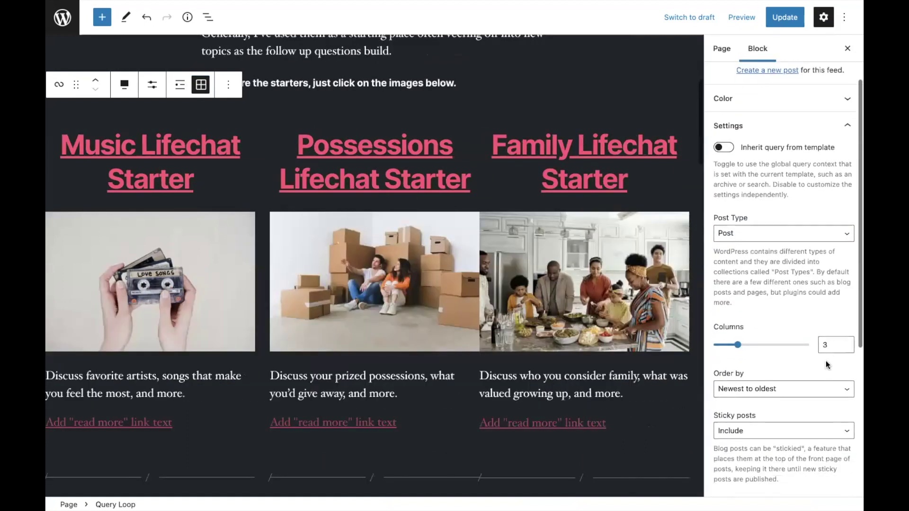
pyautogui.doubleClick(826, 345)
pyautogui.write('2')
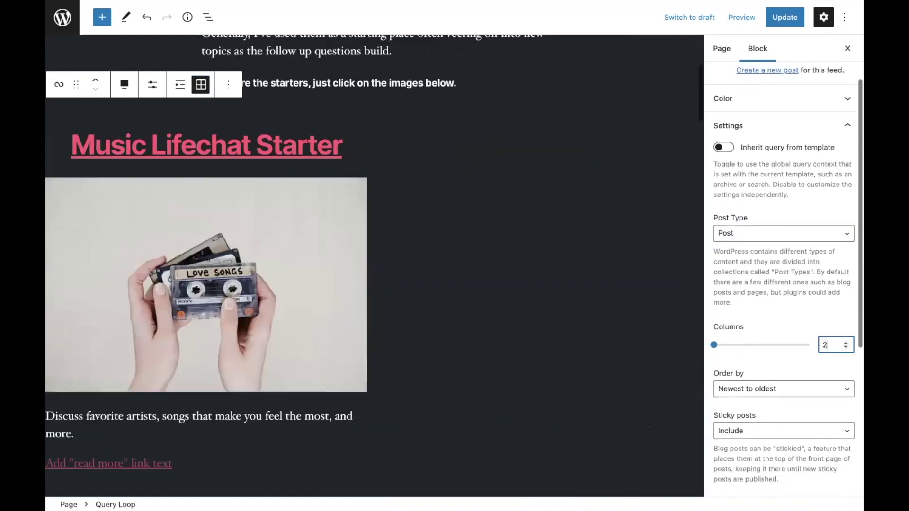
pyautogui.click(826, 297)
pyautogui.scroll(-15, 565, 263)
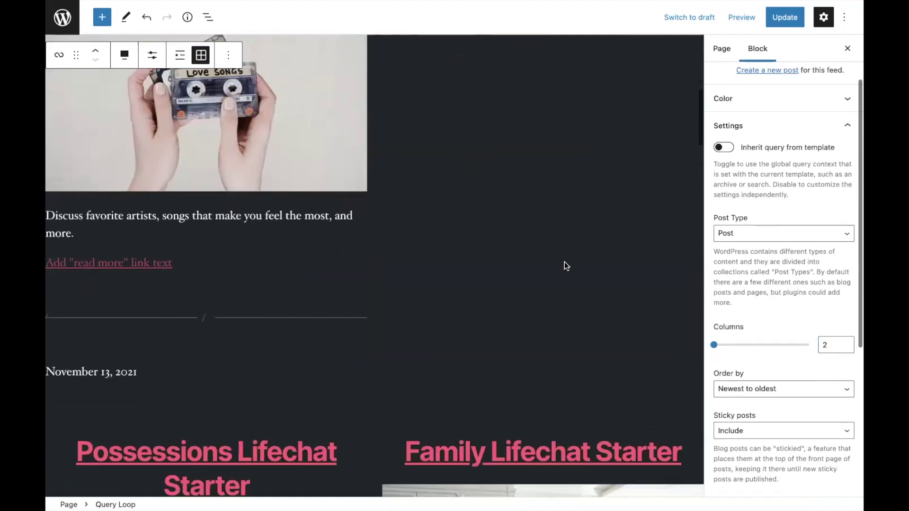
pyautogui.scroll(-20, 564, 262)
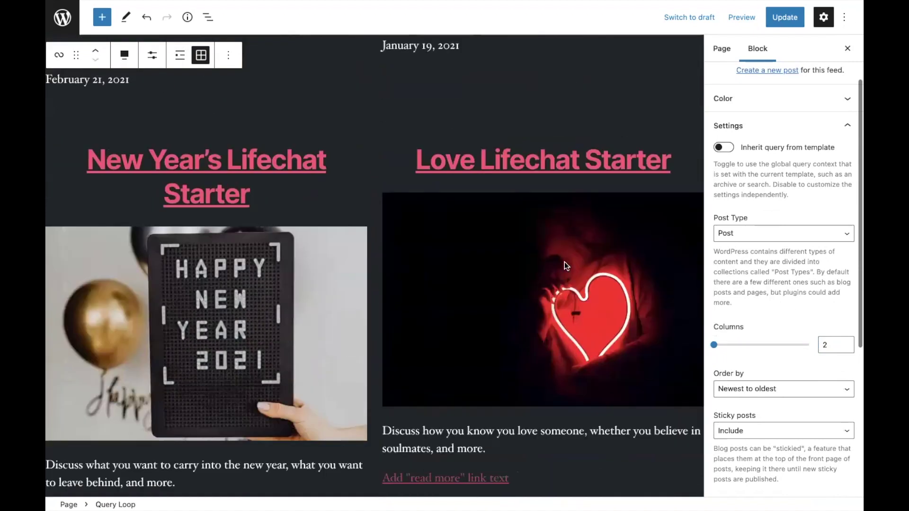
pyautogui.scroll(-20, 302, 203)
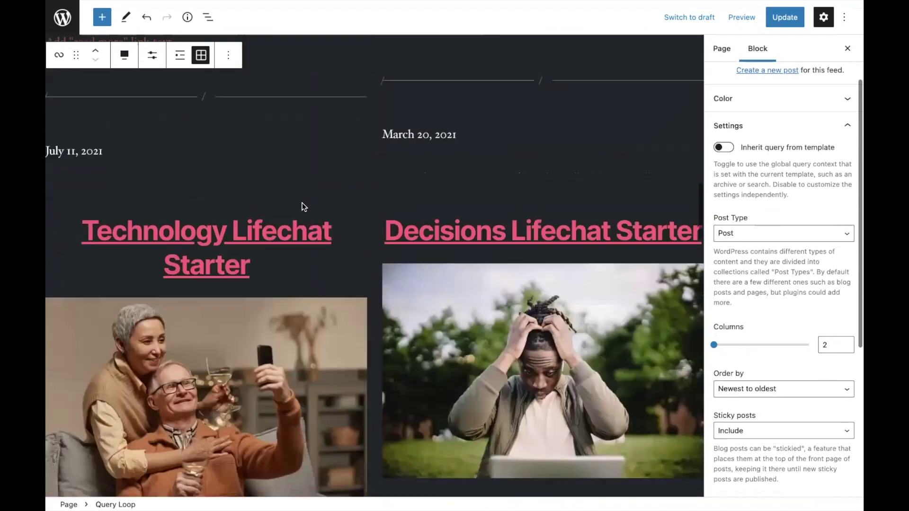
pyautogui.scroll(20, 302, 203)
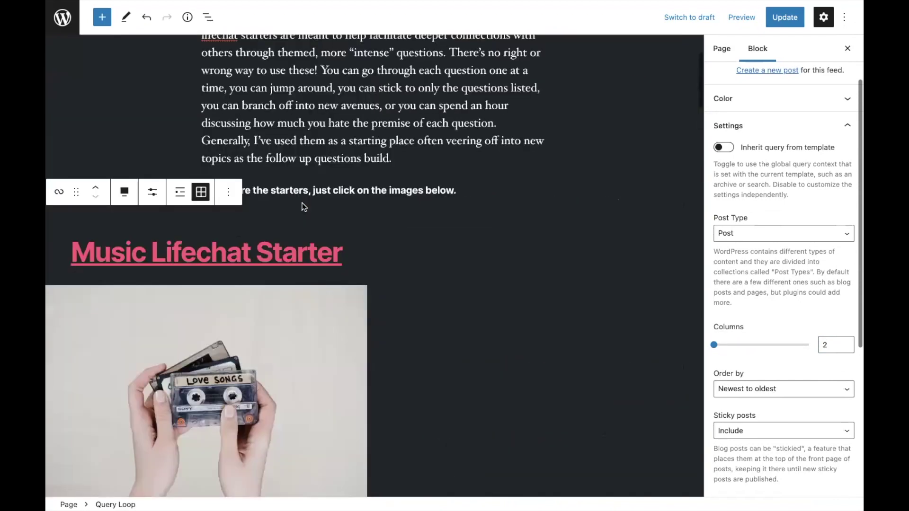
# Turn off Make title a link for the starter post titles.
pyautogui.click(270, 249)
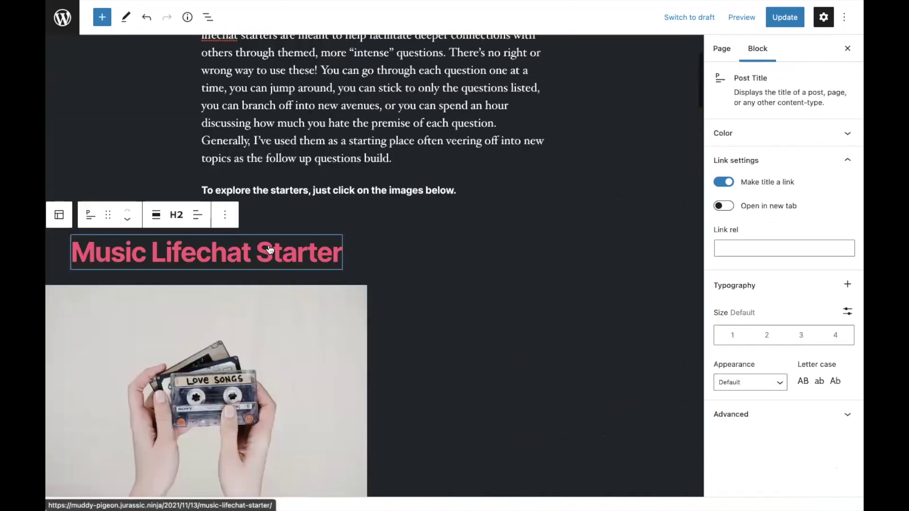
pyautogui.click(731, 182)
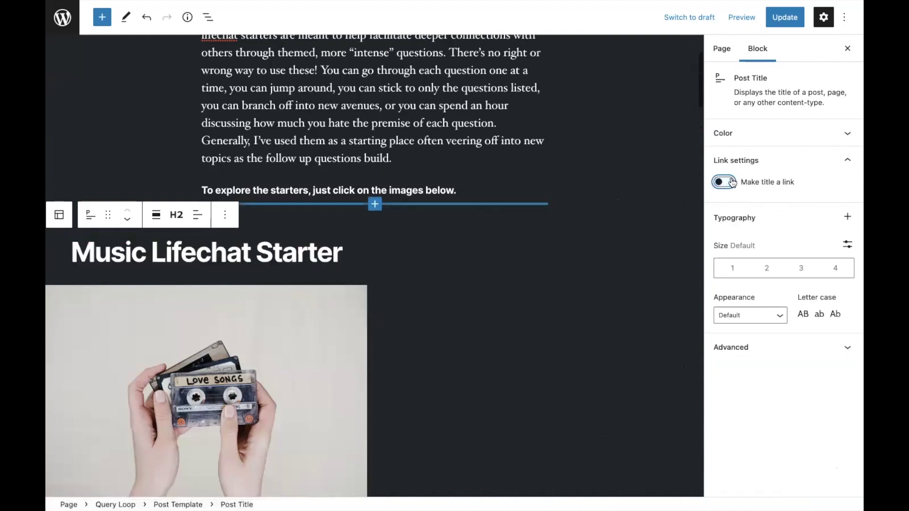
pyautogui.click(847, 49)
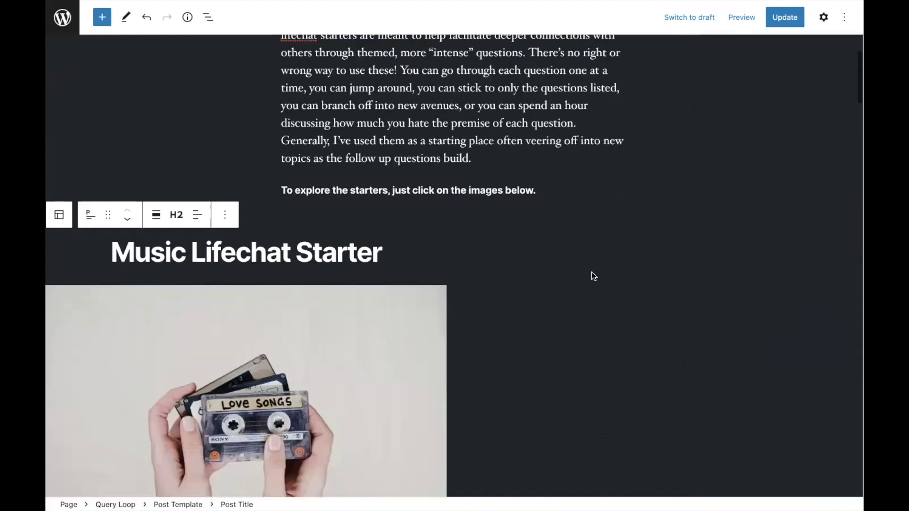
# Update the page and open the live Lifechat Starters page.
pyautogui.scroll(-15, 594, 277)
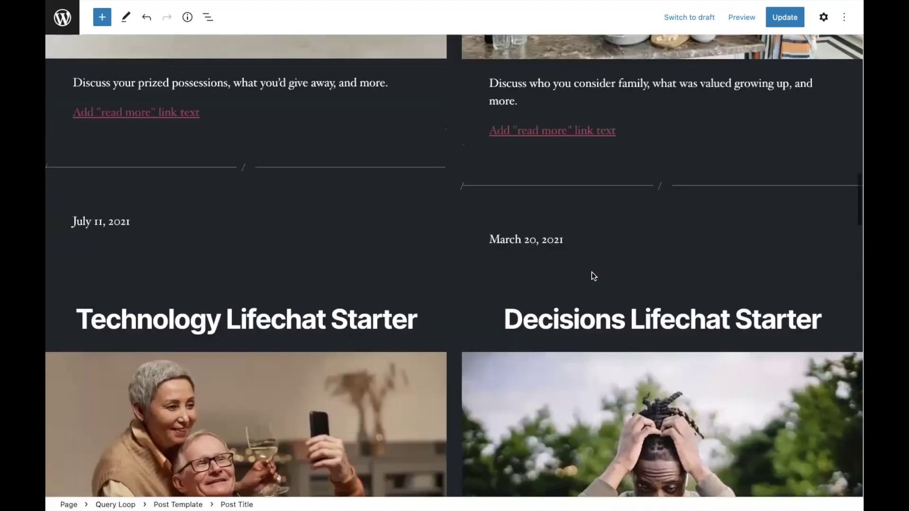
pyautogui.scroll(15, 594, 276)
pyautogui.click(775, 24)
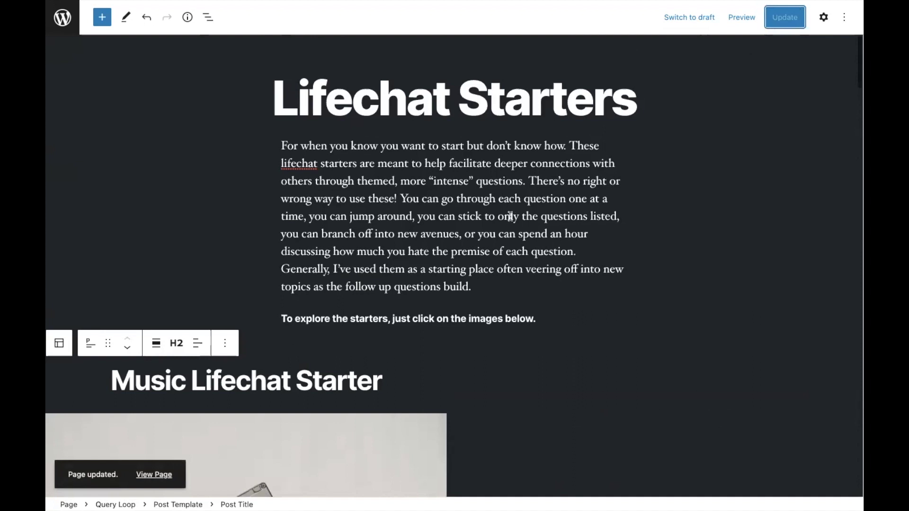
pyautogui.scroll(-20, 265, 242)
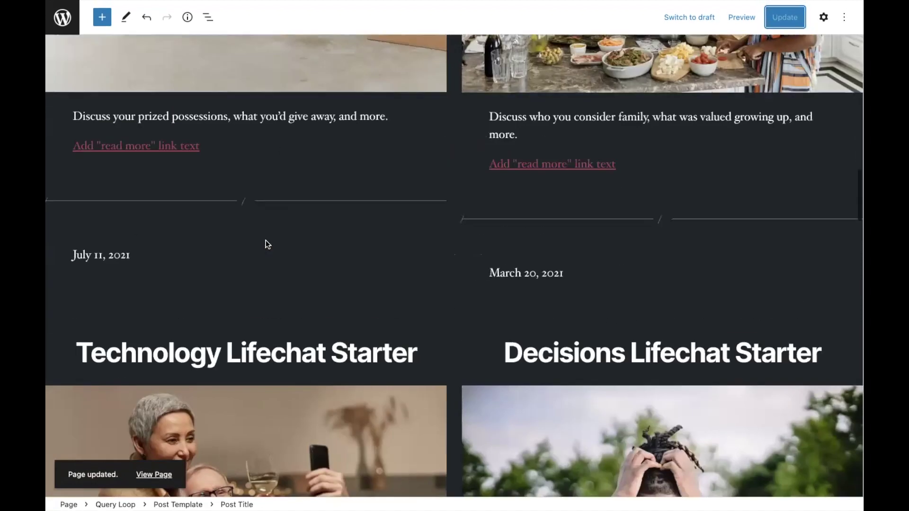
pyautogui.scroll(-4, 266, 242)
pyautogui.click(308, 13)
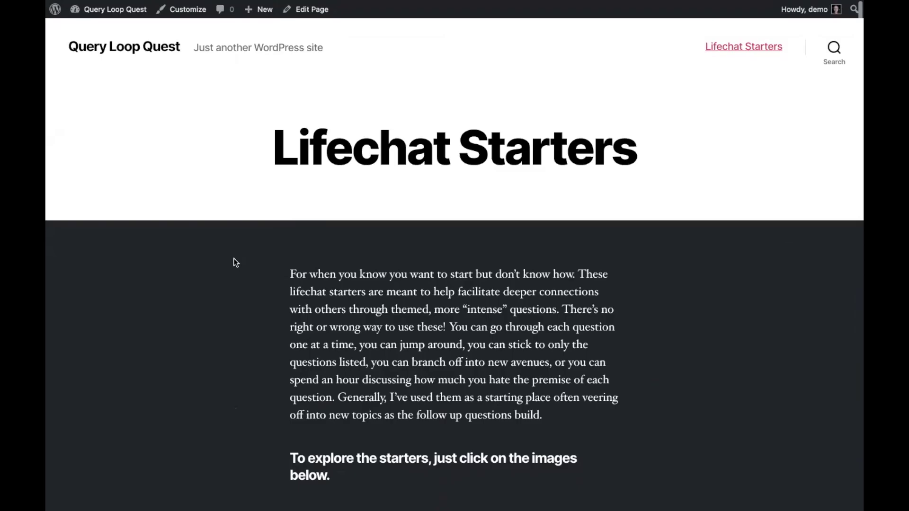
# Scroll through the live page to review the two-column starter grid.
pyautogui.scroll(-10, 848, 214)
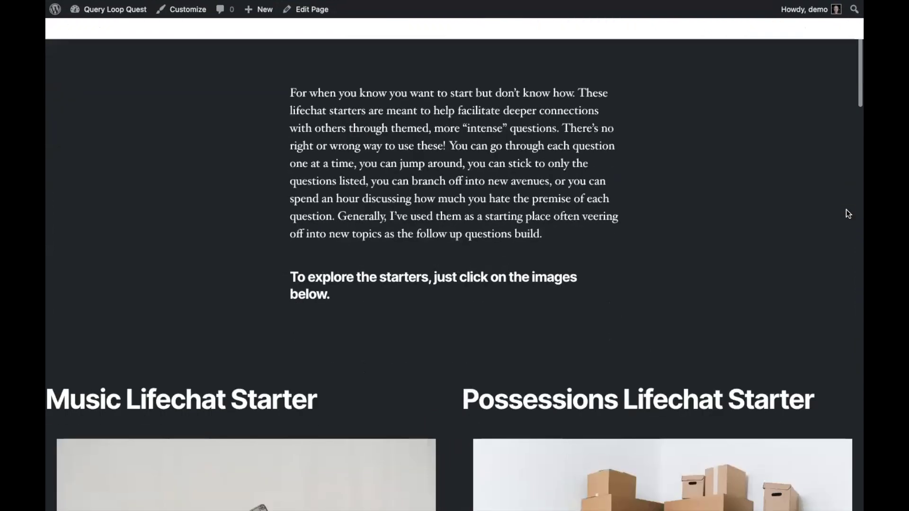
pyautogui.scroll(-15, 847, 215)
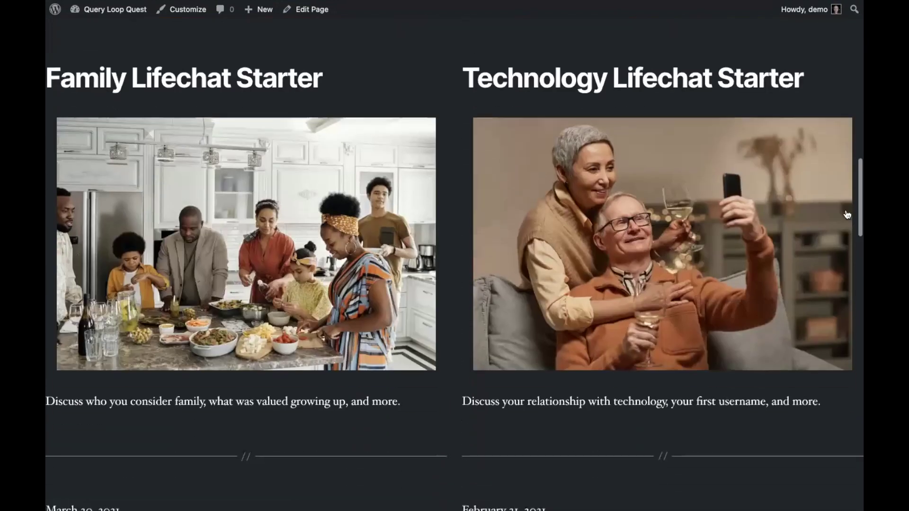
pyautogui.scroll(-5, 848, 214)
pyautogui.scroll(20, 847, 214)
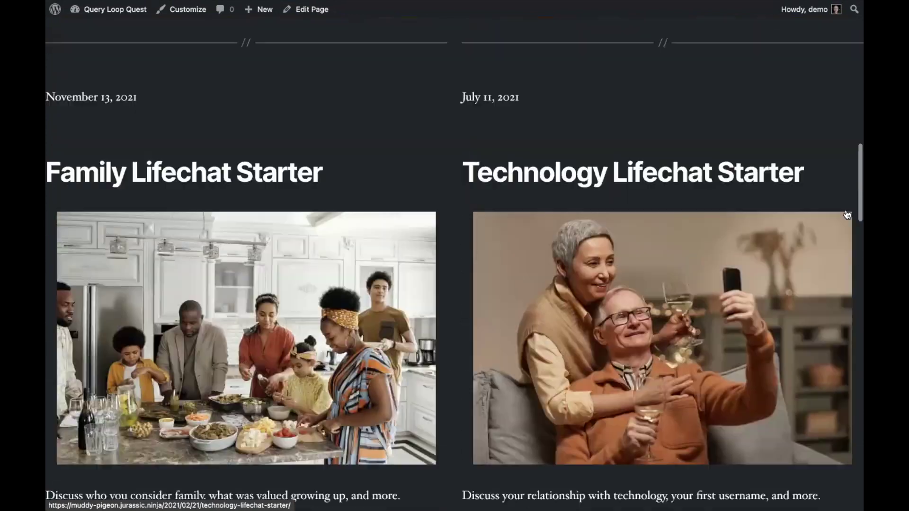
pyautogui.scroll(6, 846, 211)
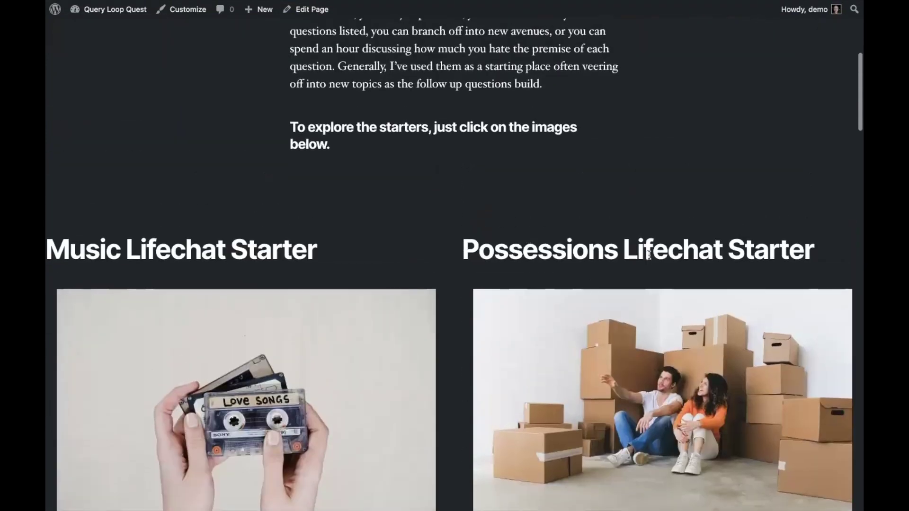
pyautogui.scroll(1, 625, 239)
pyautogui.scroll(5, 626, 243)
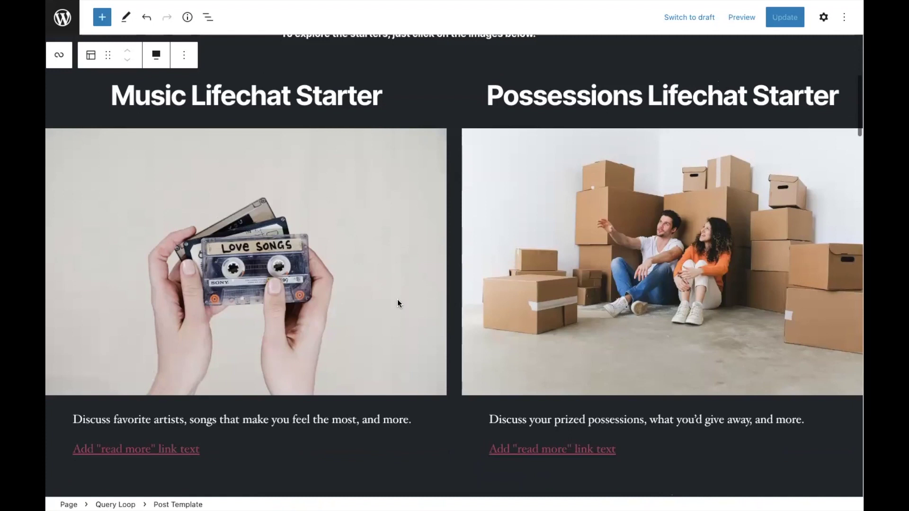
# Remove the post date and separator blocks from every post in the loop.
pyautogui.click(531, 433)
pyautogui.scroll(-3, 532, 433)
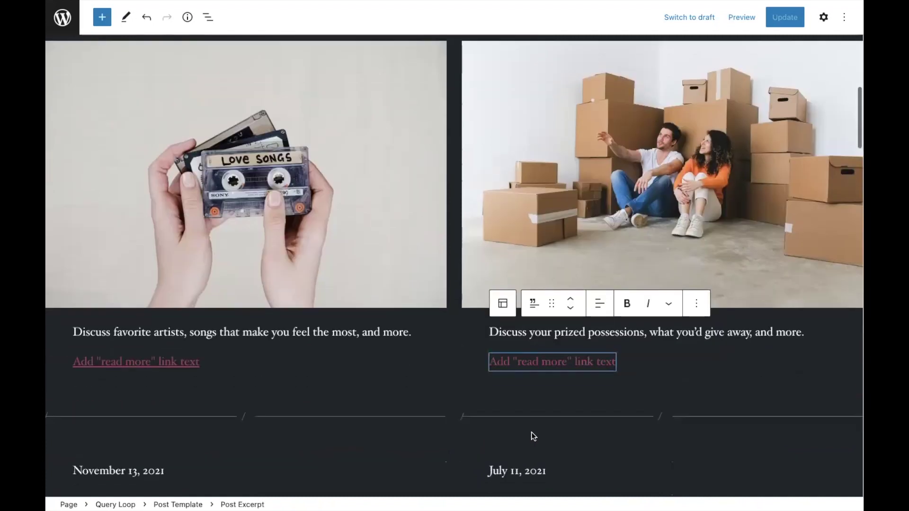
pyautogui.click(545, 405)
pyautogui.scroll(-2, 618, 408)
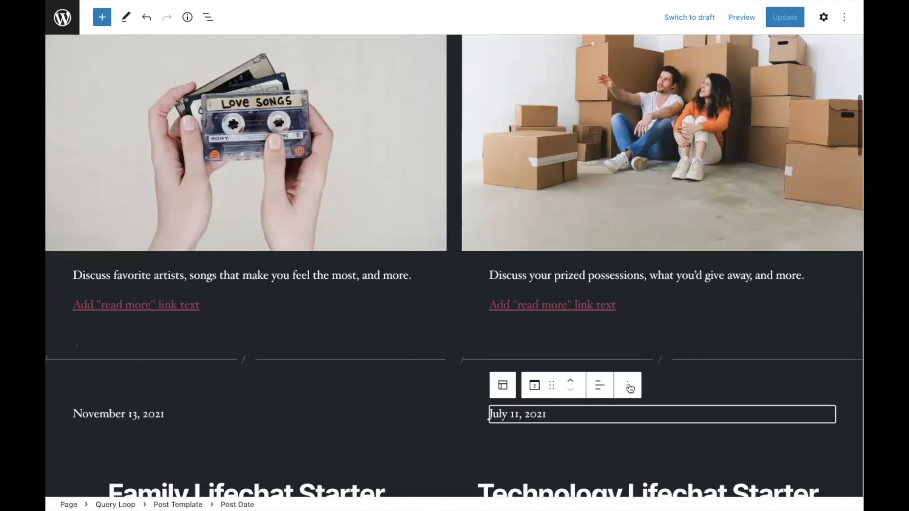
pyautogui.click(628, 384)
pyautogui.click(657, 349)
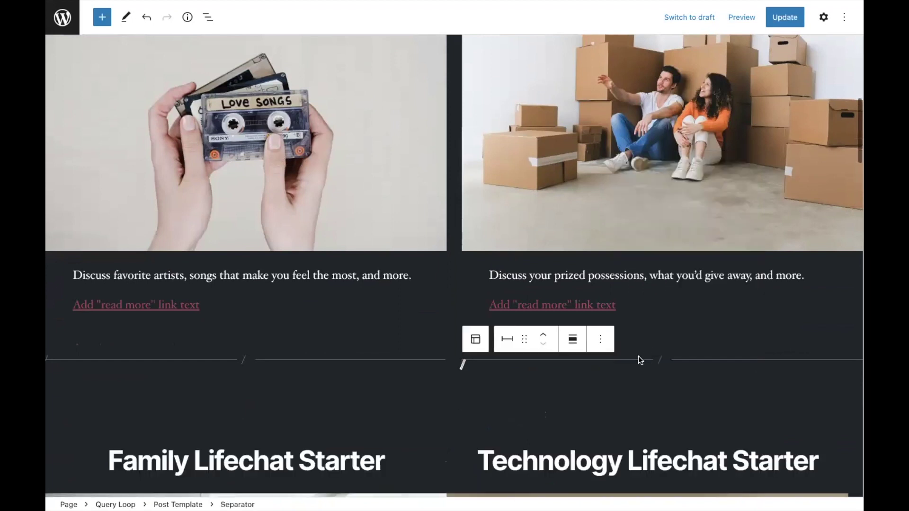
pyautogui.click(603, 341)
pyautogui.click(617, 312)
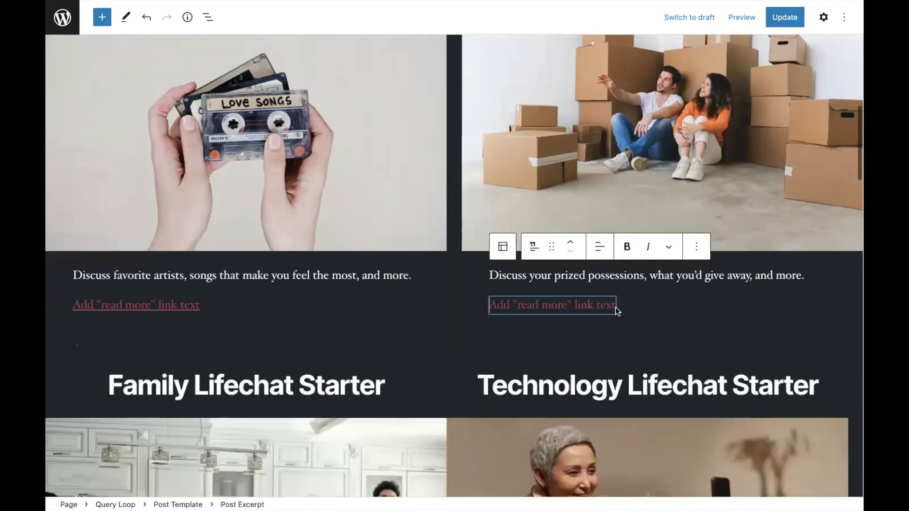
# Turn on Link to post for the starters' featured images.
pyautogui.scroll(1, 616, 307)
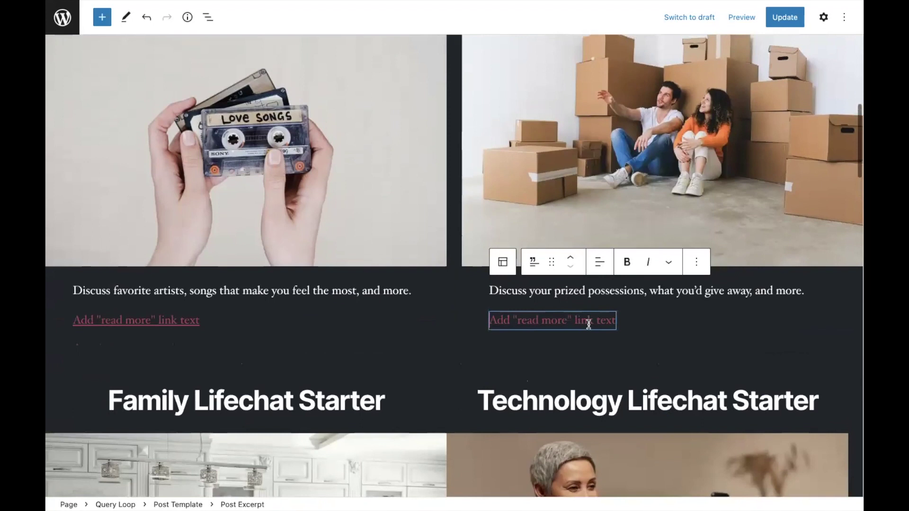
pyautogui.scroll(2, 588, 314)
pyautogui.click(646, 138)
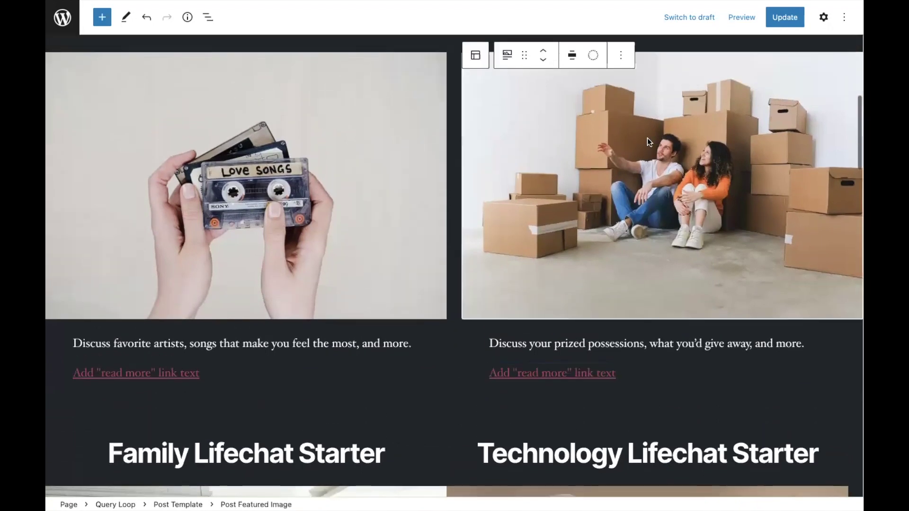
pyautogui.scroll(3, 647, 138)
pyautogui.click(823, 17)
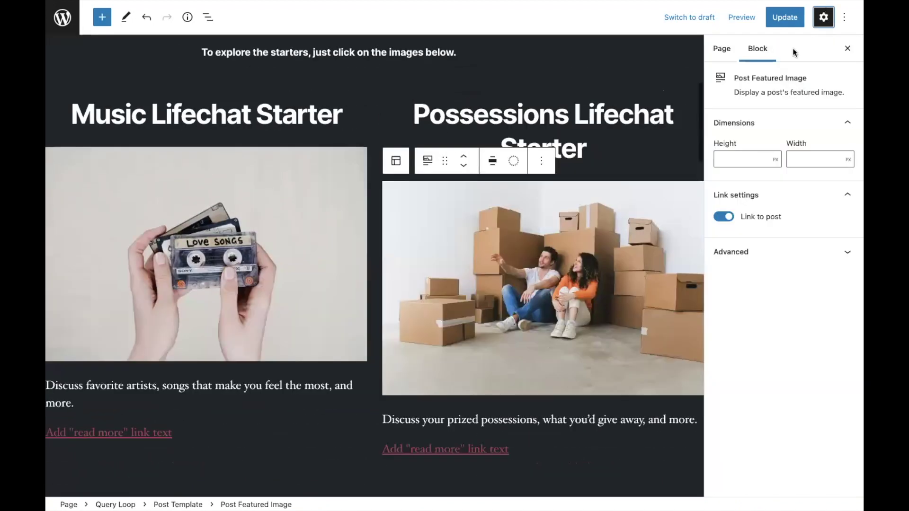
pyautogui.click(726, 218)
pyautogui.click(727, 218)
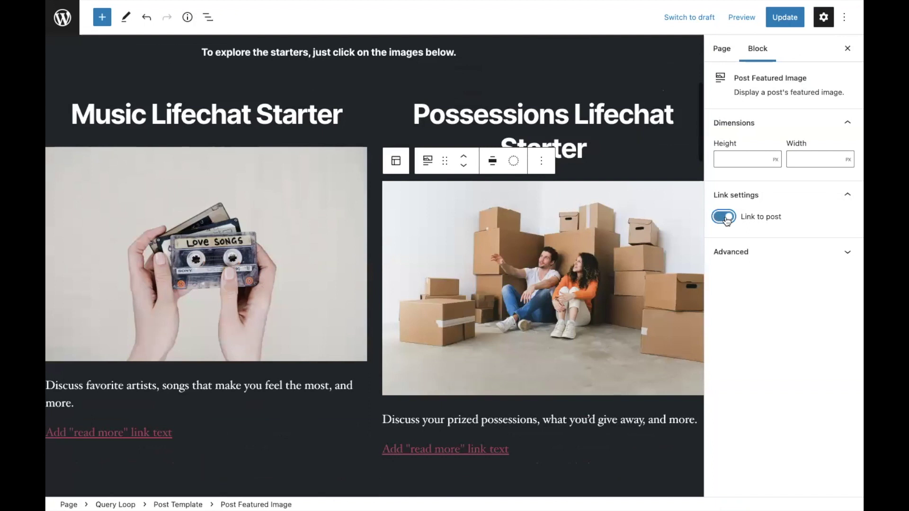
pyautogui.click(848, 48)
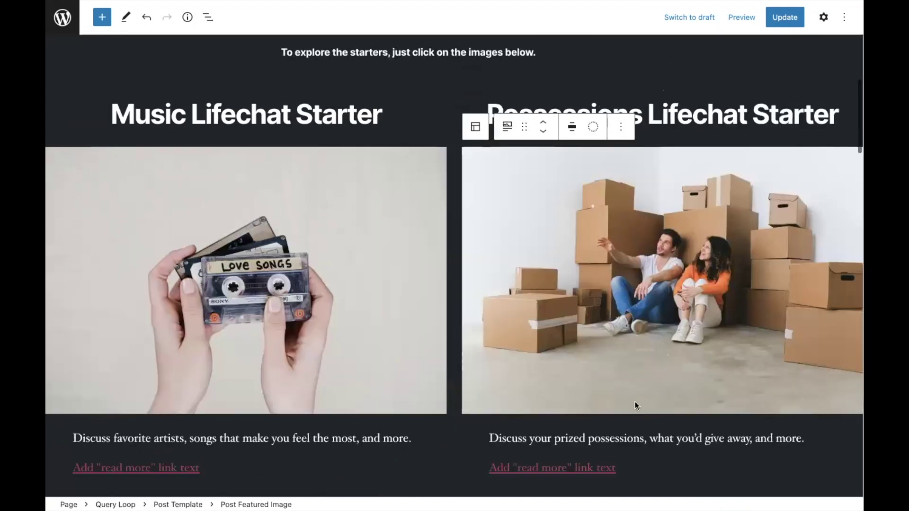
pyautogui.click(582, 441)
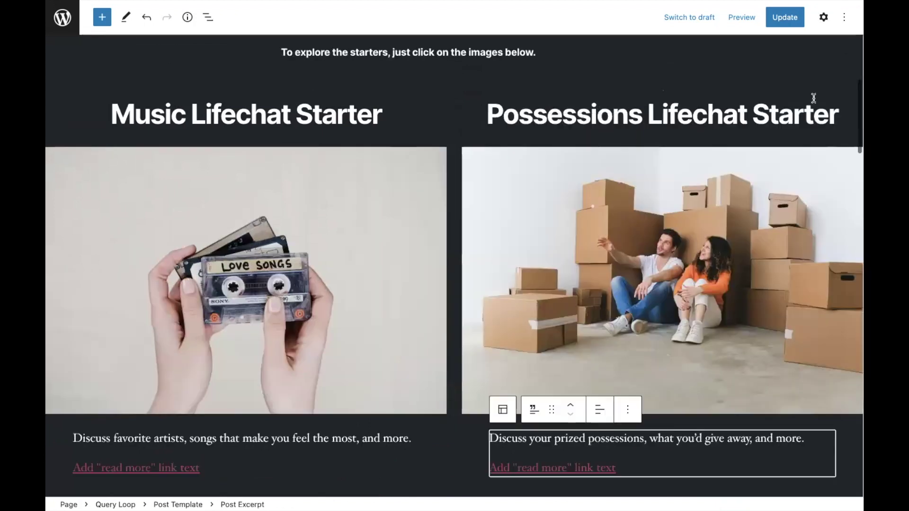
pyautogui.click(823, 17)
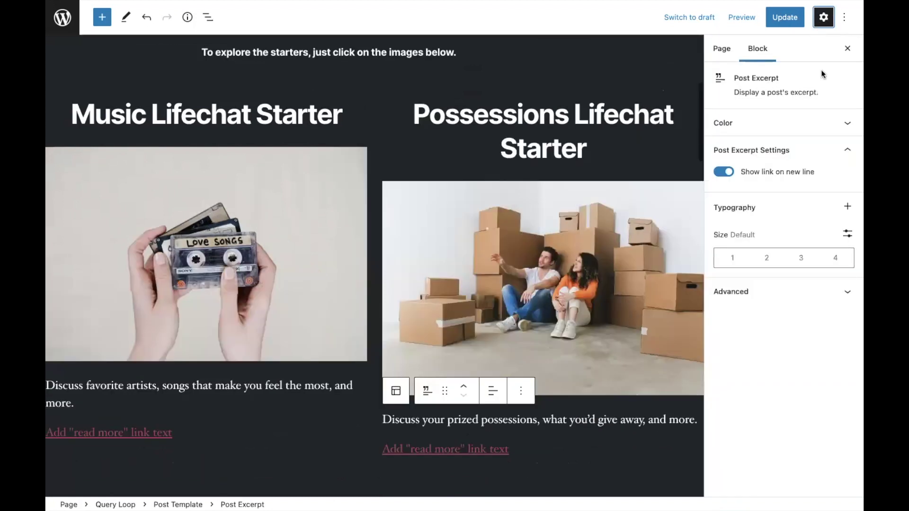
# Set the Post Excerpt font size to a custom 20 px.
pyautogui.click(768, 258)
pyautogui.click(796, 261)
pyautogui.click(833, 264)
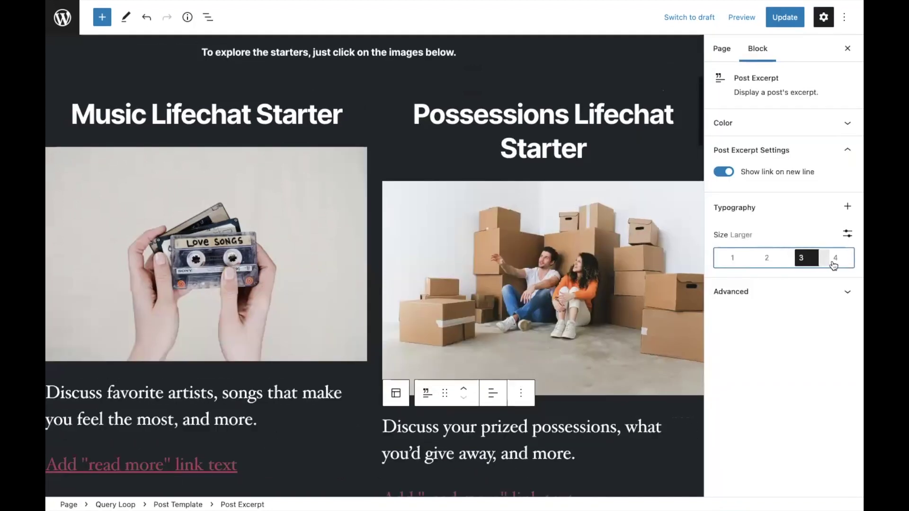
pyautogui.click(803, 260)
pyautogui.click(748, 264)
pyautogui.click(763, 260)
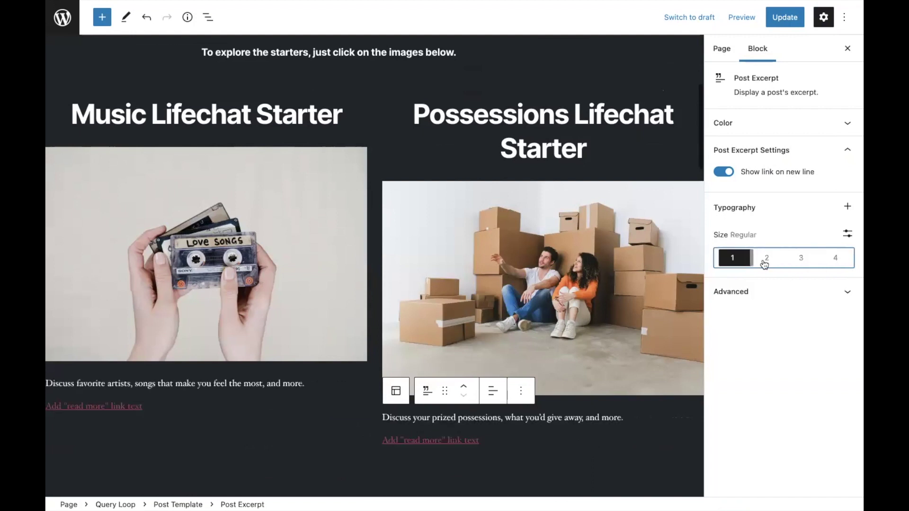
pyautogui.click(846, 234)
pyautogui.click(773, 258)
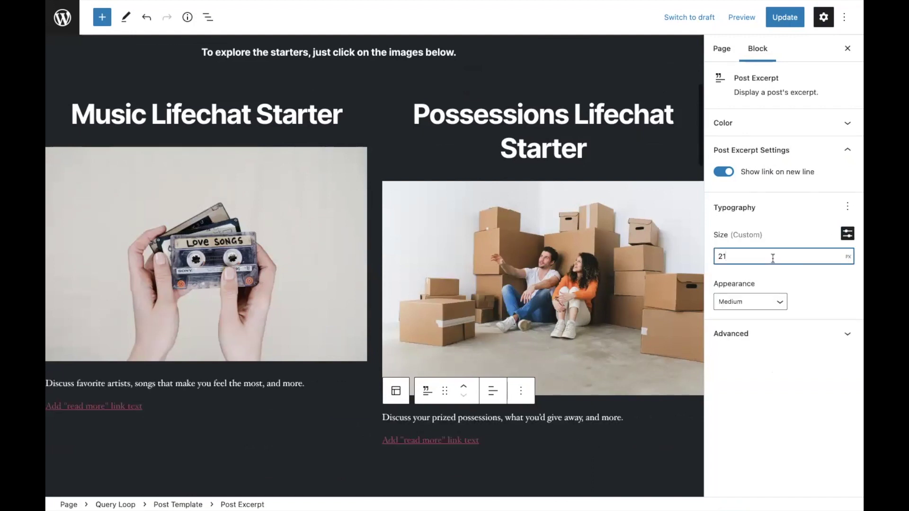
pyautogui.press('BackSpace')
pyautogui.write('5')
pyautogui.press('BackSpace')
pyautogui.write('4')
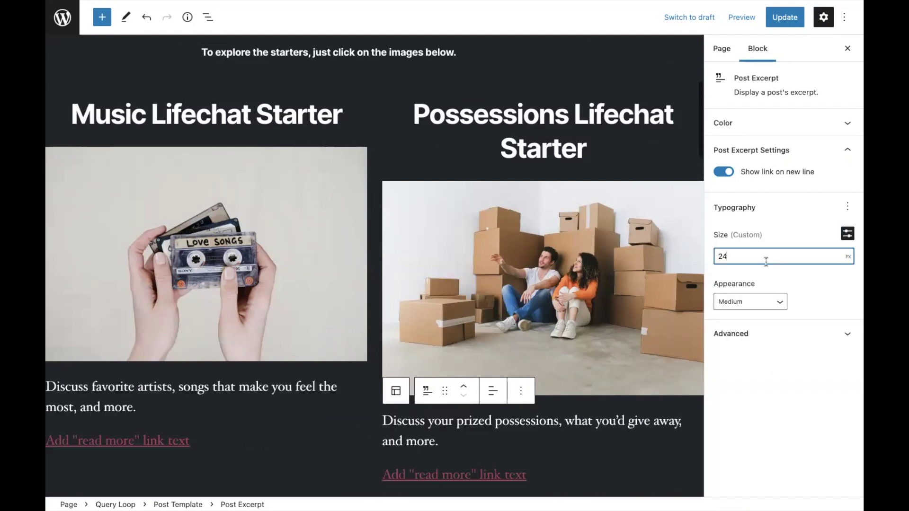
pyautogui.press('BackSpace')
pyautogui.write('3')
pyautogui.press('BackSpace')
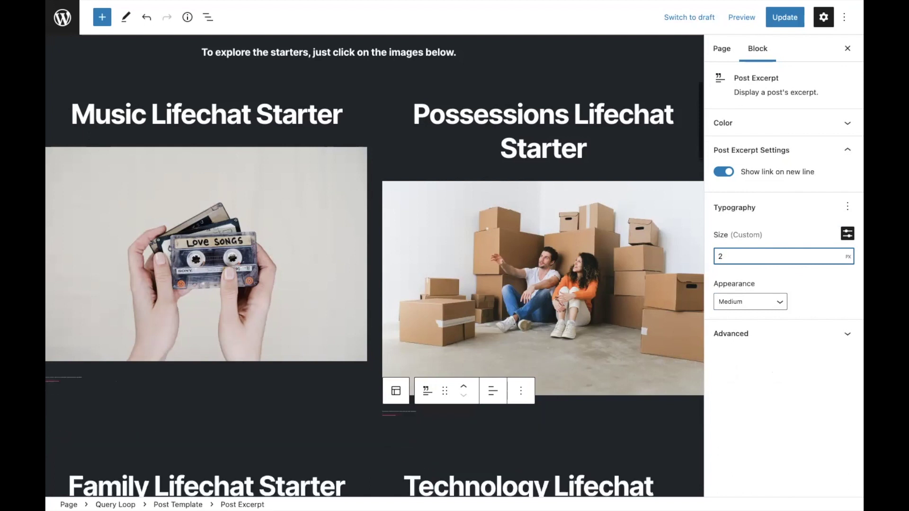
pyautogui.write('21')
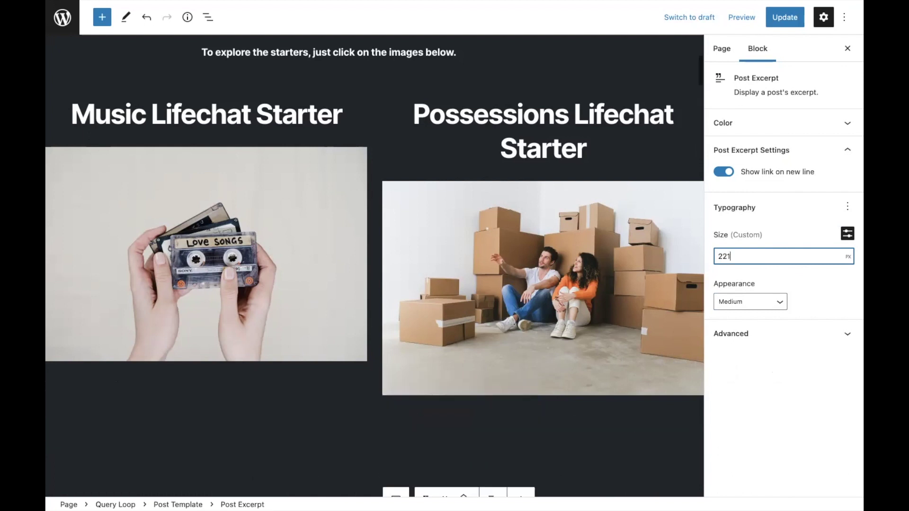
pyautogui.press('BackSpace')
pyautogui.write('0')
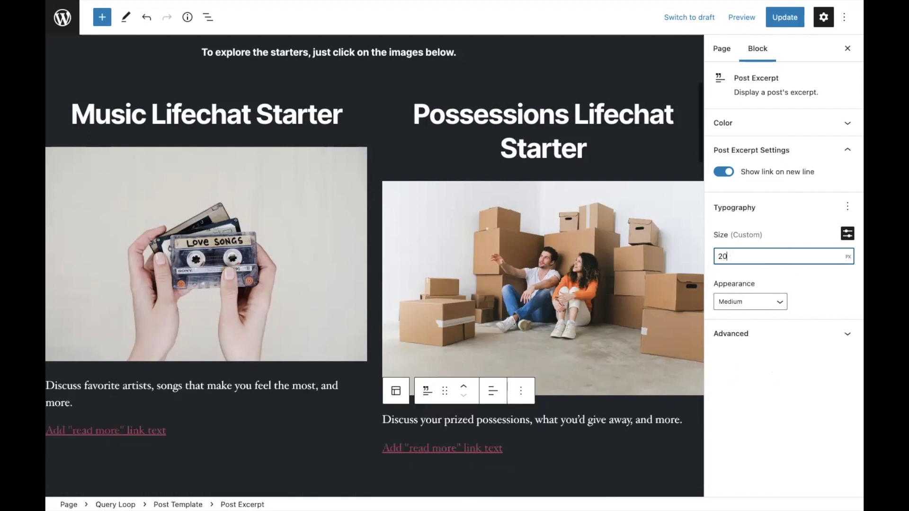
pyautogui.click(843, 276)
pyautogui.click(847, 50)
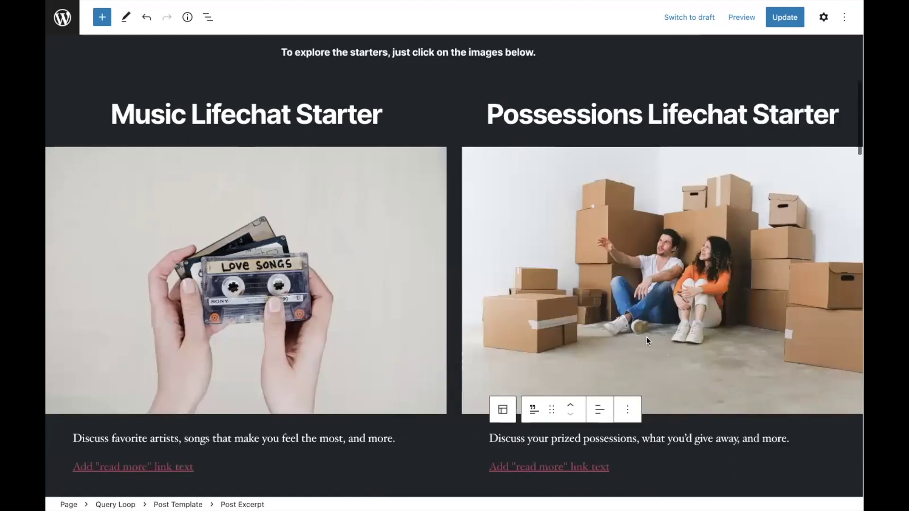
# Center-align both the excerpt text and the starter post titles.
pyautogui.scroll(-3, 646, 337)
pyautogui.click(613, 318)
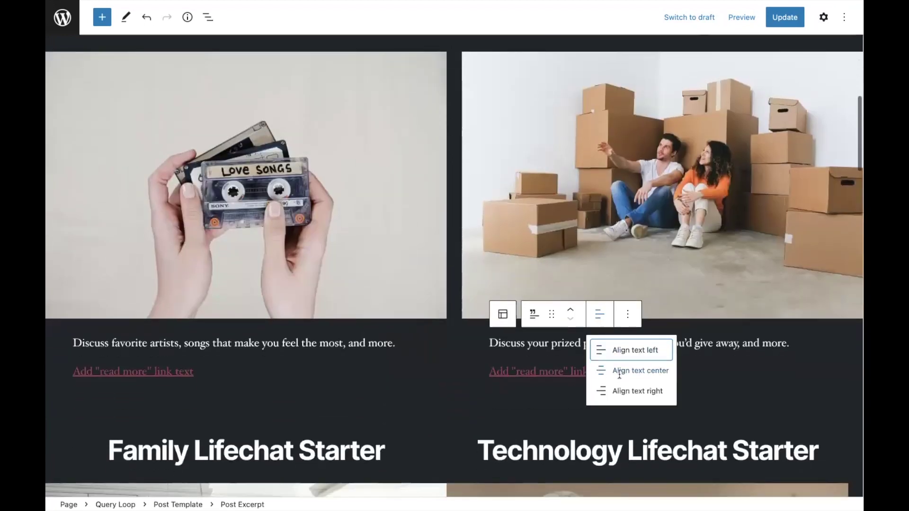
pyautogui.click(635, 371)
pyautogui.scroll(3, 649, 257)
pyautogui.click(668, 124)
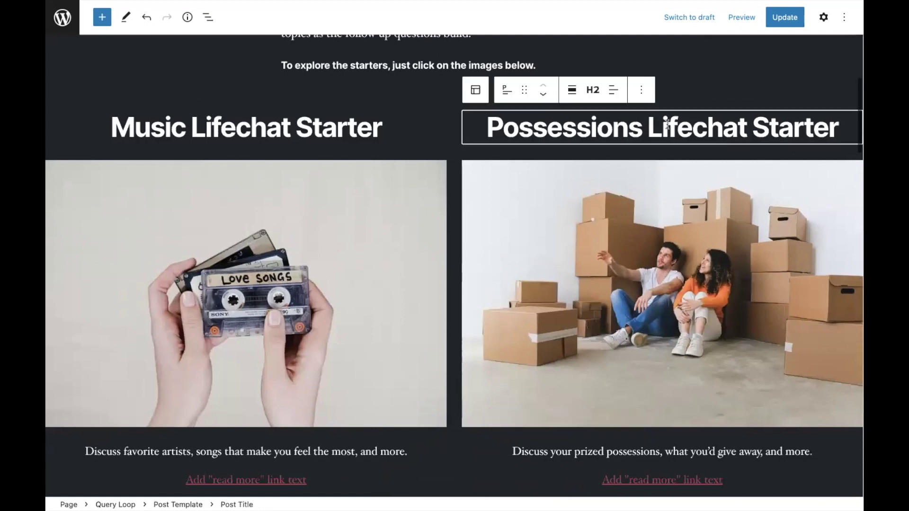
pyautogui.click(613, 89)
pyautogui.click(635, 143)
pyautogui.scroll(-20, 574, 308)
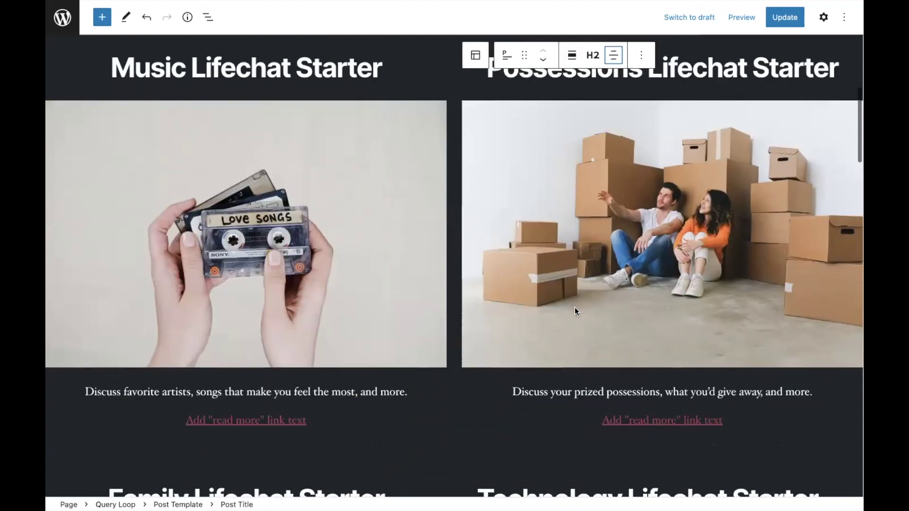
# Select the Possessions featured image and look over its Duotone options.
pyautogui.scroll(20, 574, 311)
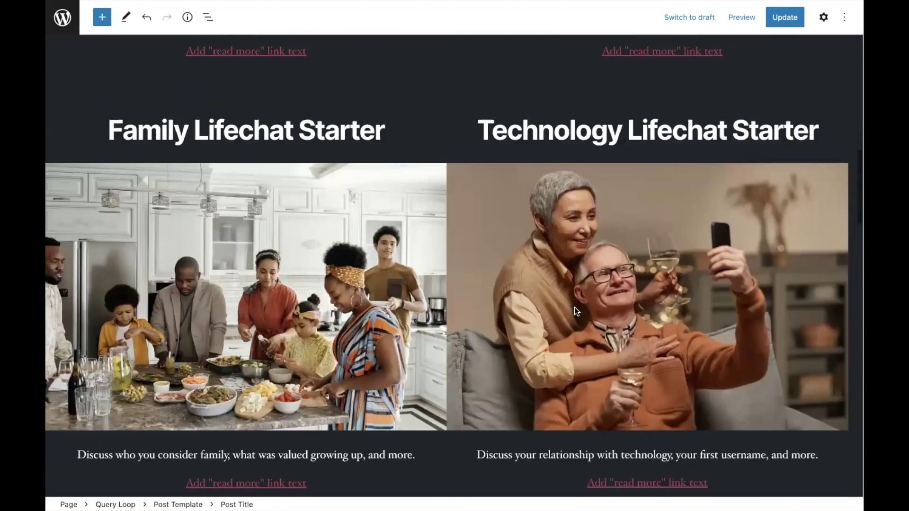
pyautogui.scroll(-2, 578, 284)
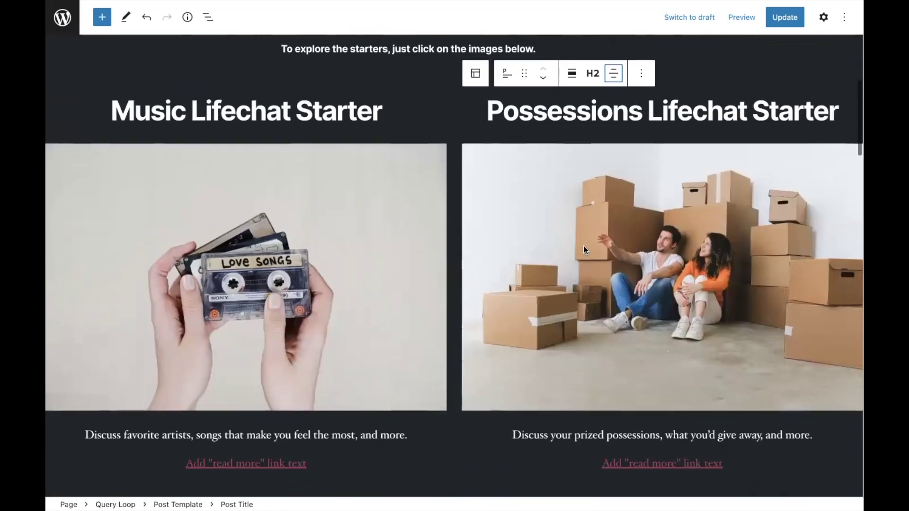
pyautogui.click(587, 234)
pyautogui.click(595, 124)
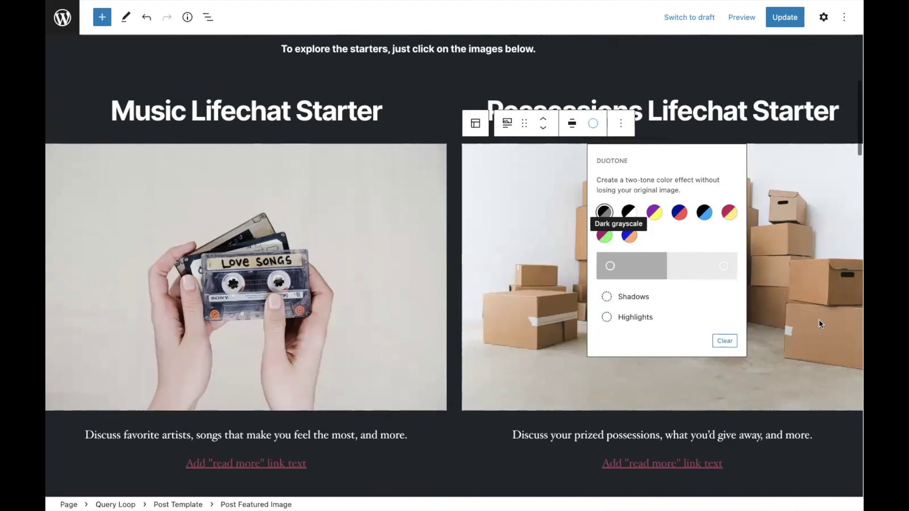
pyautogui.click(547, 436)
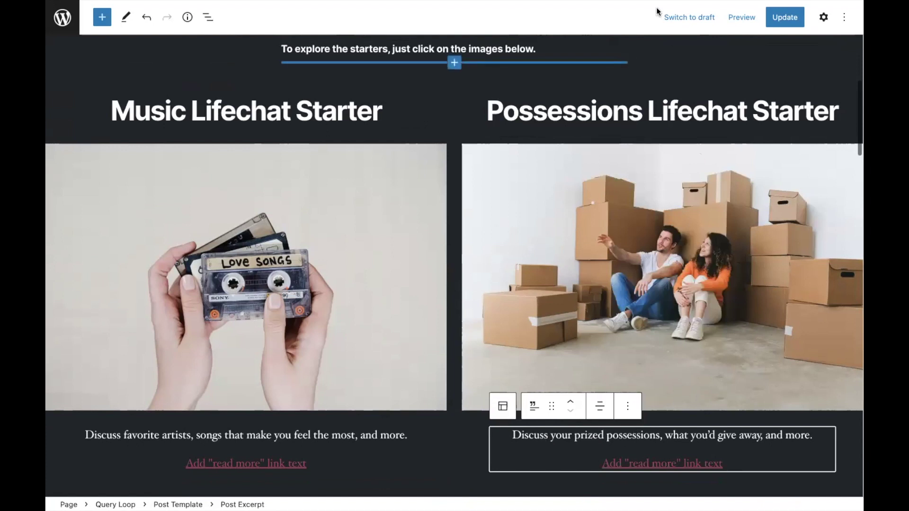
# Apply the pink Shadows duotone to the featured images and review the grid.
pyautogui.click(612, 165)
pyautogui.click(594, 124)
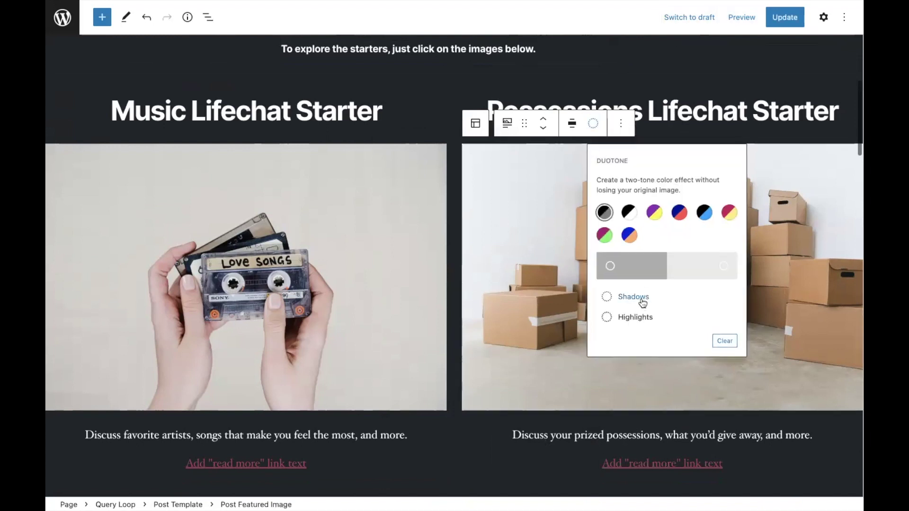
pyautogui.click(643, 299)
pyautogui.click(604, 354)
pyautogui.click(604, 353)
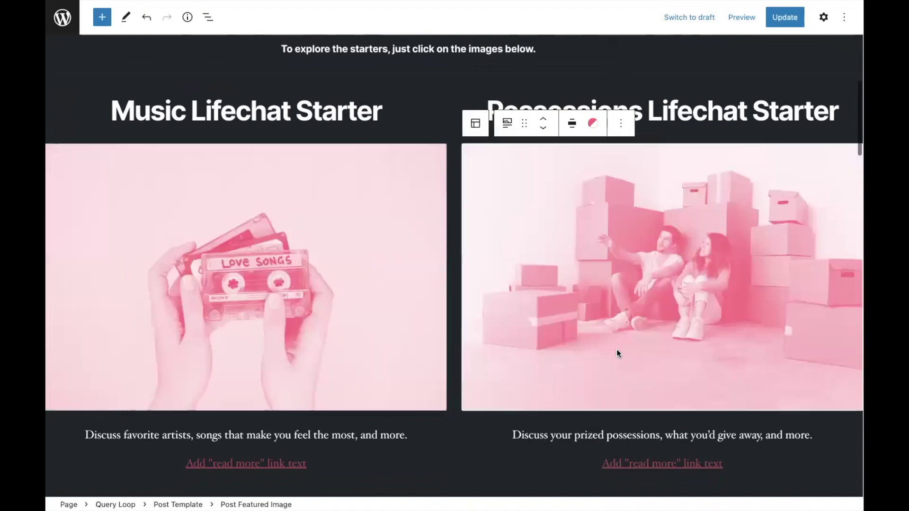
pyautogui.scroll(-1, 683, 374)
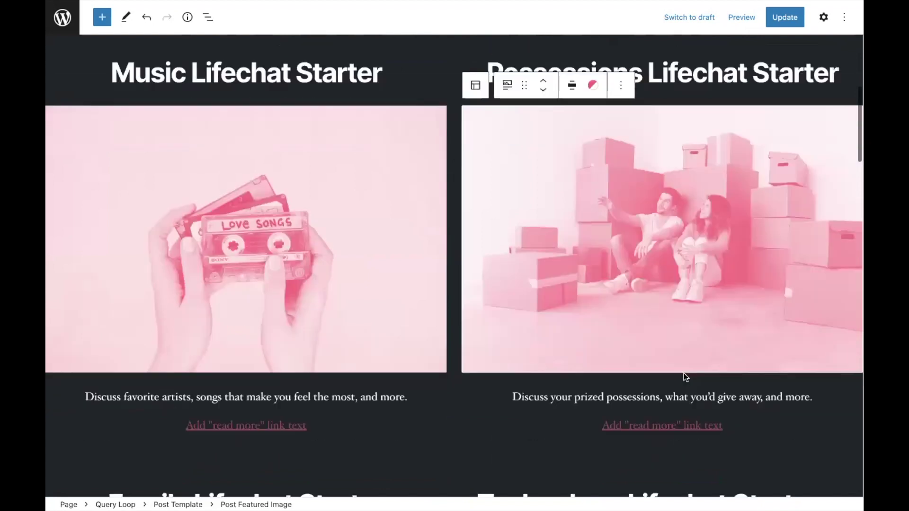
pyautogui.scroll(-20, 684, 374)
pyautogui.scroll(20, 598, 223)
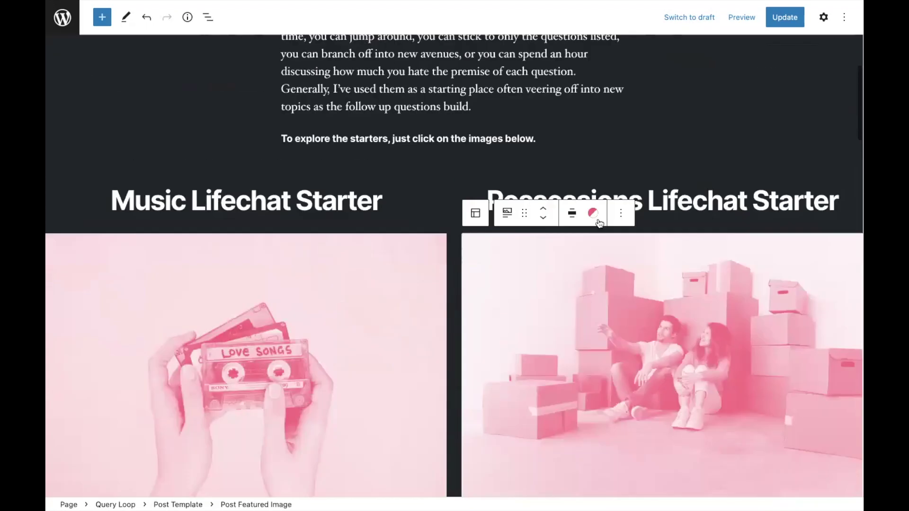
pyautogui.scroll(4, 599, 222)
pyautogui.scroll(-6, 540, 184)
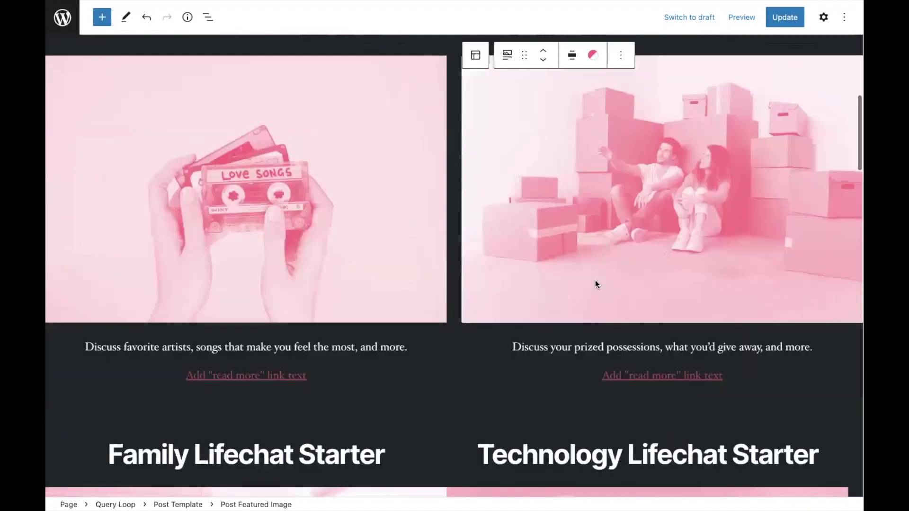
pyautogui.scroll(3, 692, 205)
# Set the duotone shadows to pink #fa4273 after trying grey, black, white and teal.
pyautogui.click(593, 109)
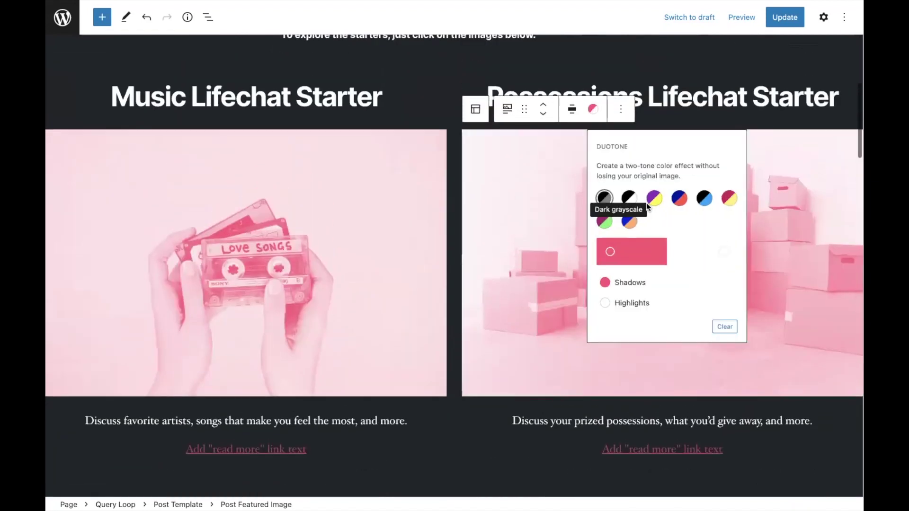
pyautogui.click(624, 282)
pyautogui.click(679, 339)
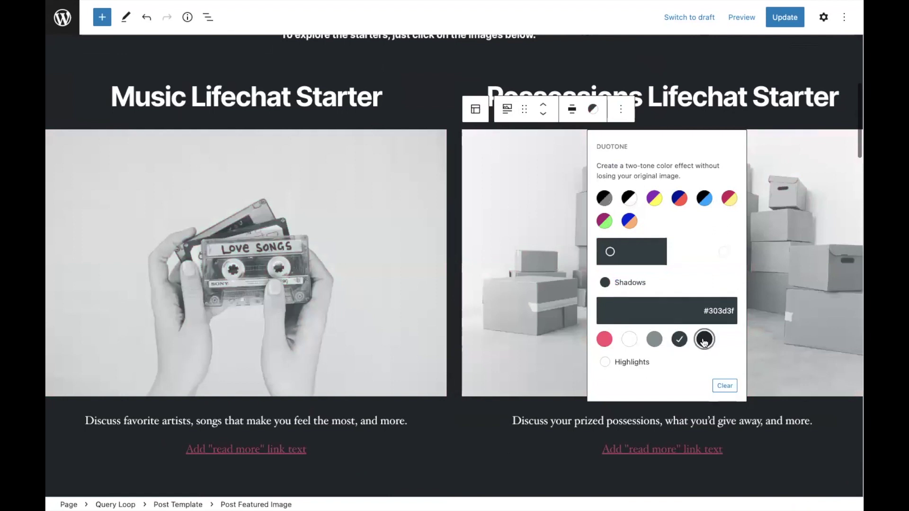
pyautogui.click(704, 340)
pyautogui.click(654, 340)
pyautogui.click(629, 340)
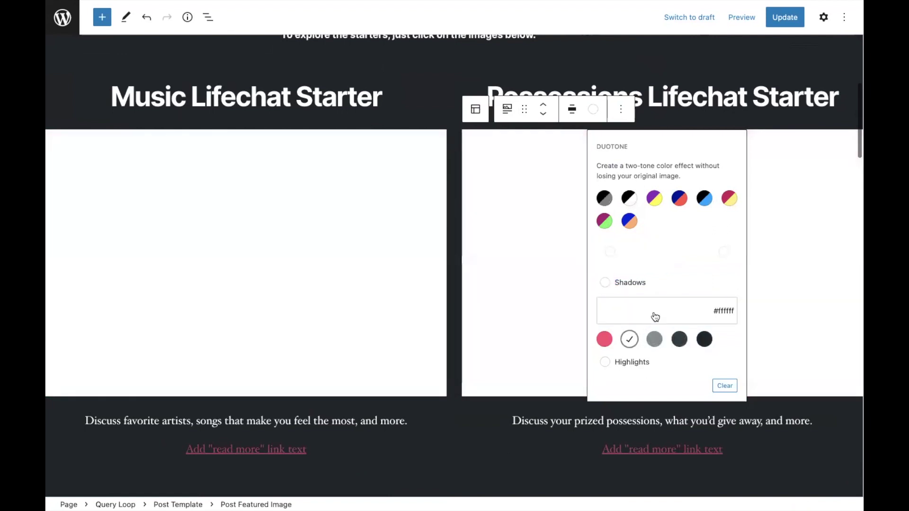
pyautogui.click(655, 339)
pyautogui.click(685, 314)
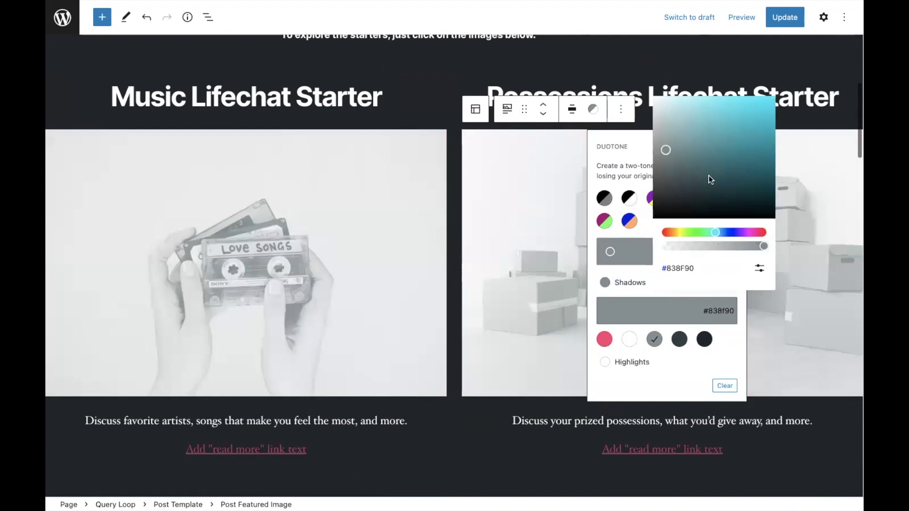
pyautogui.moveTo(708, 178); pyautogui.dragTo(743, 165)
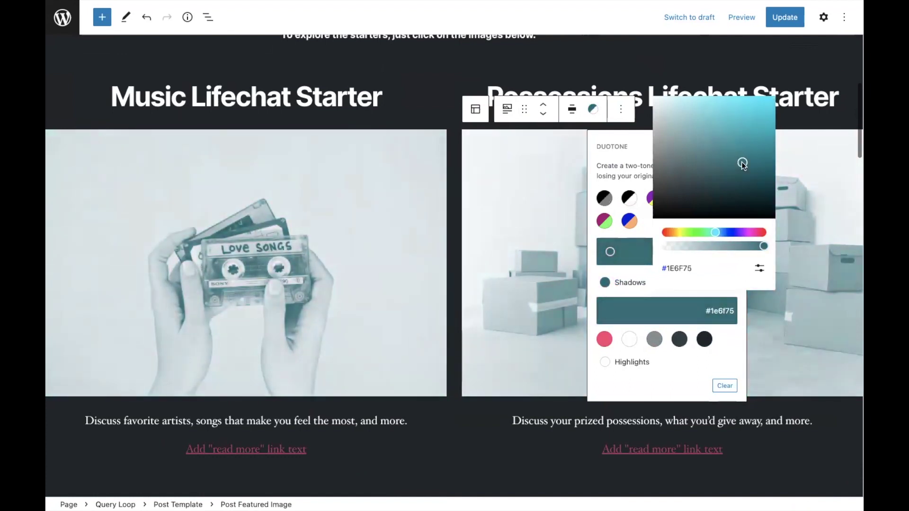
pyautogui.click(606, 340)
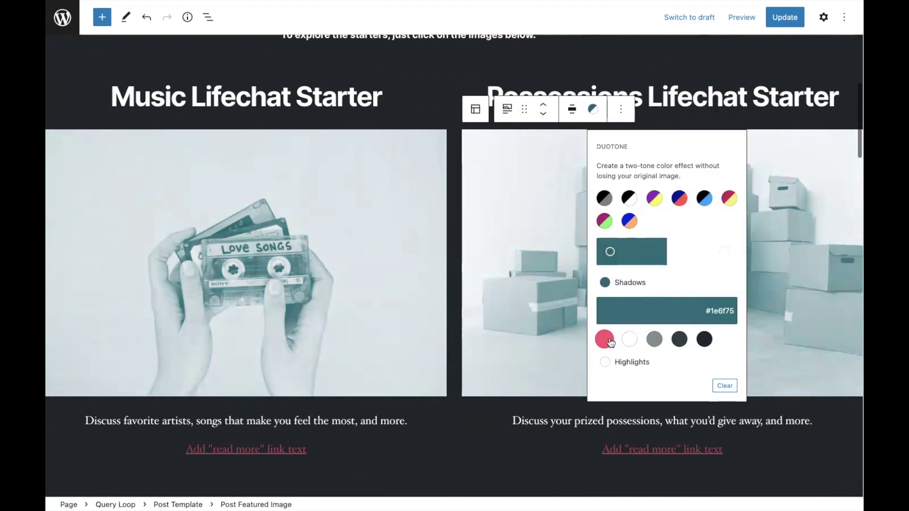
pyautogui.click(608, 341)
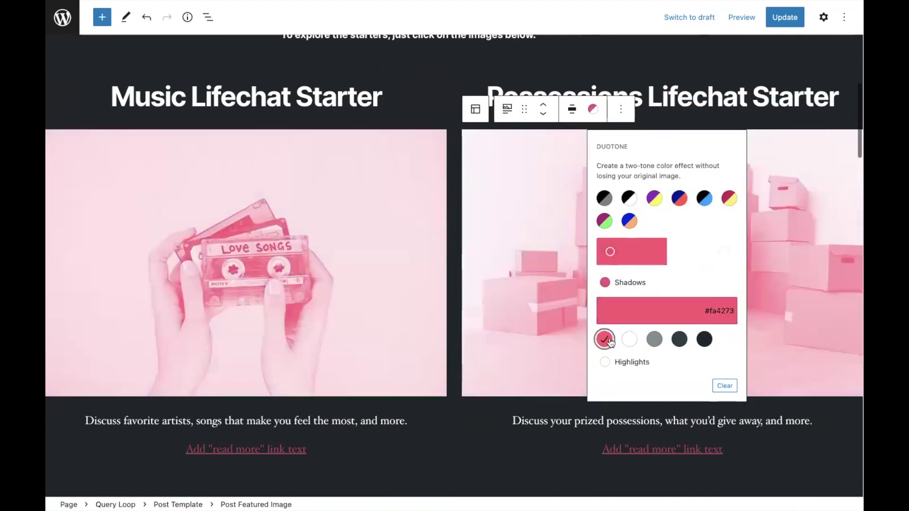
# Set the duotone highlights to white #ffffff and close the duotone settings.
pyautogui.click(644, 362)
pyautogui.click(681, 423)
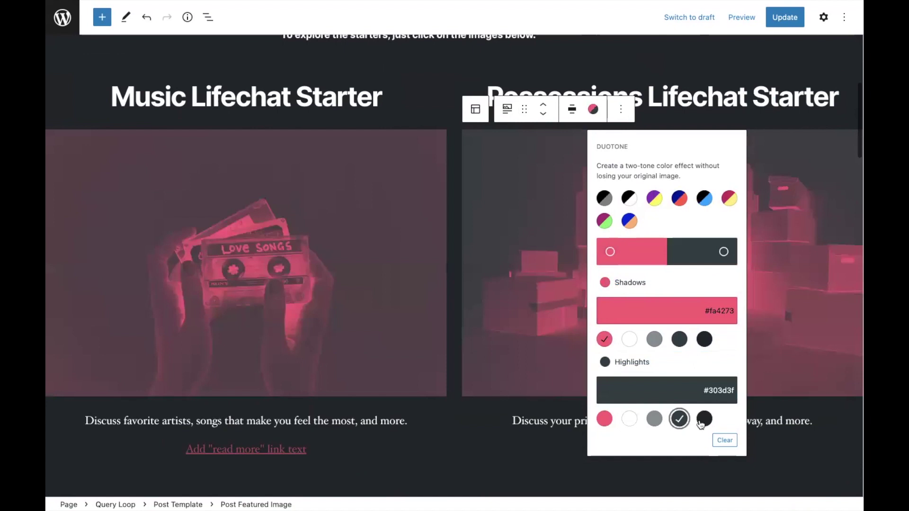
pyautogui.click(704, 419)
pyautogui.click(631, 418)
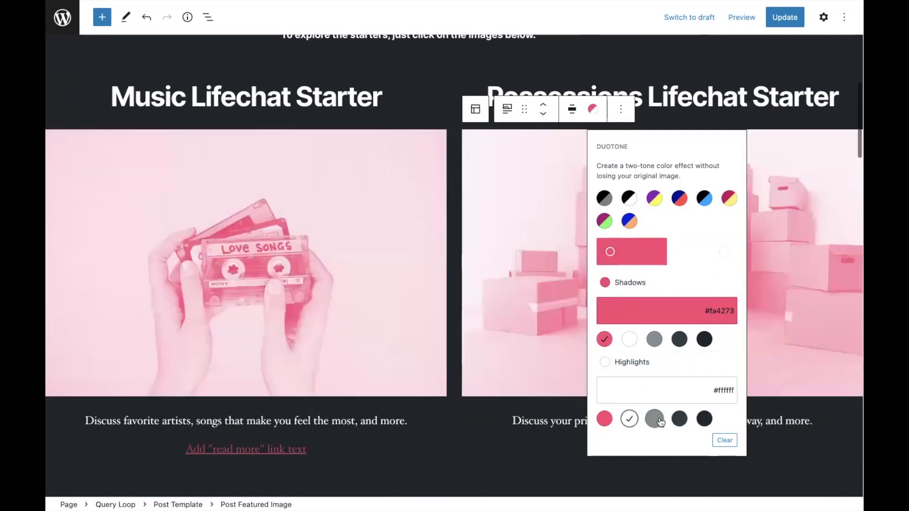
pyautogui.click(800, 311)
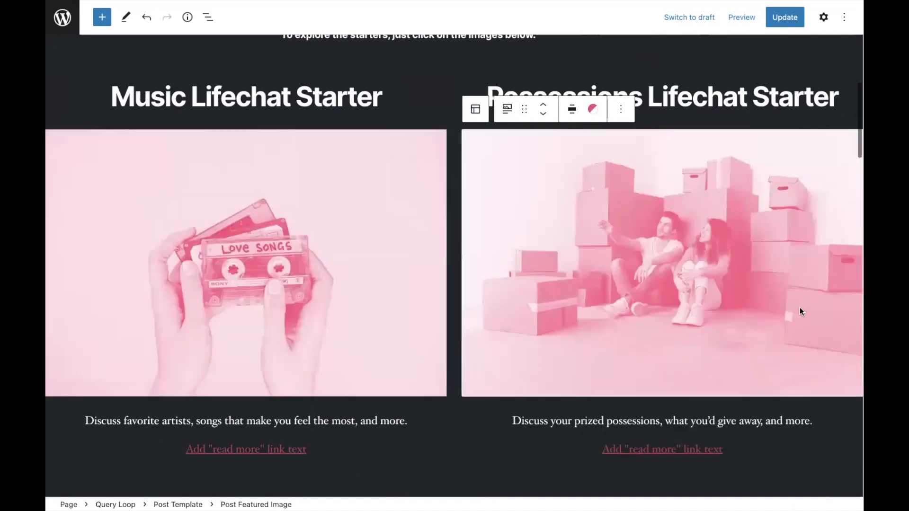
# Set the Post Featured Image height to 600 and update the page.
pyautogui.scroll(5, 800, 311)
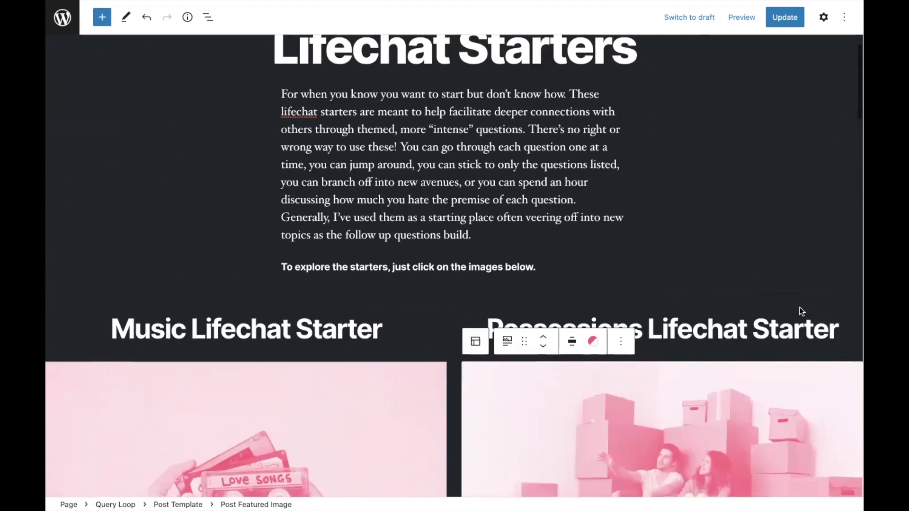
pyautogui.scroll(-6, 800, 311)
pyautogui.scroll(3, 799, 309)
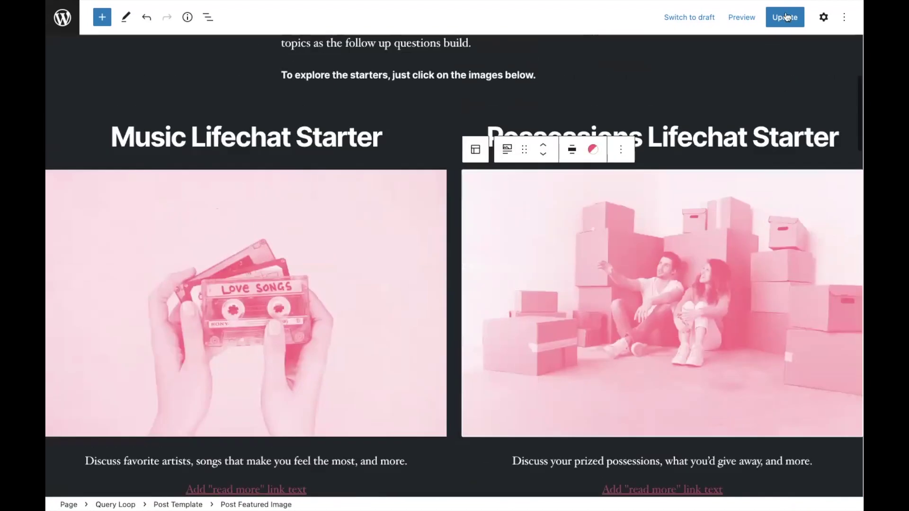
pyautogui.click(824, 17)
pyautogui.click(748, 158)
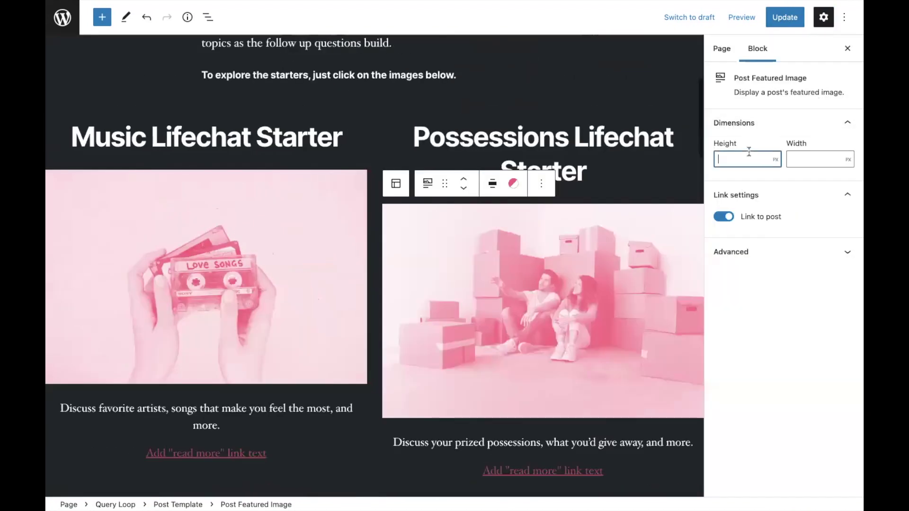
pyautogui.write('600')
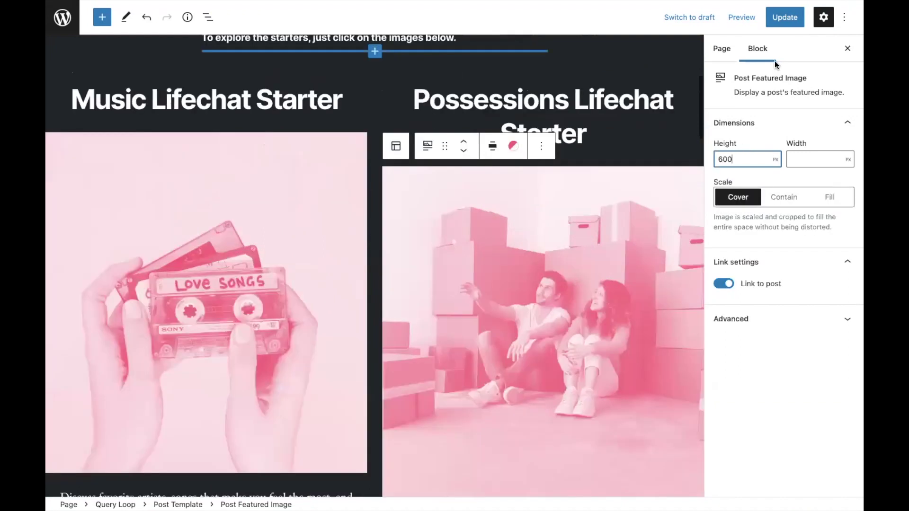
pyautogui.click(784, 17)
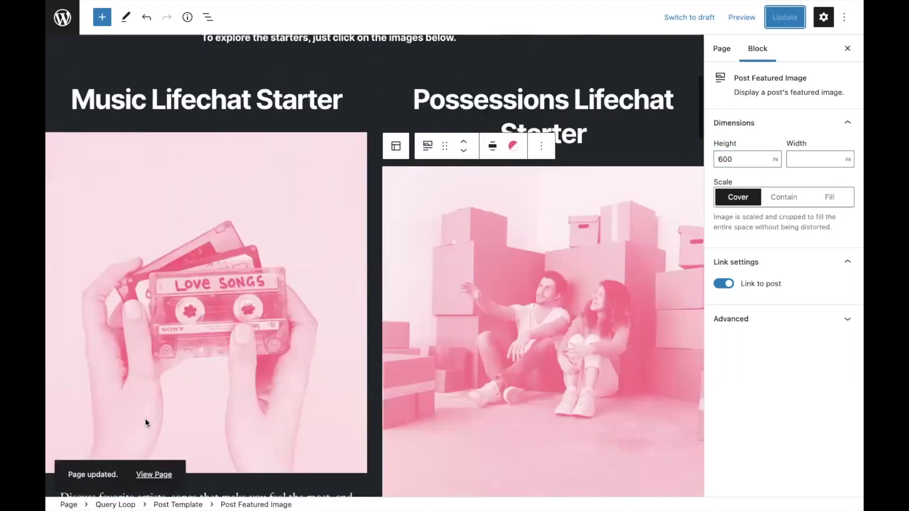
pyautogui.click(154, 474)
# Scroll through the live Lifechat Starters page's pink two-column grid, then return to editing.
pyautogui.scroll(-4, 508, 246)
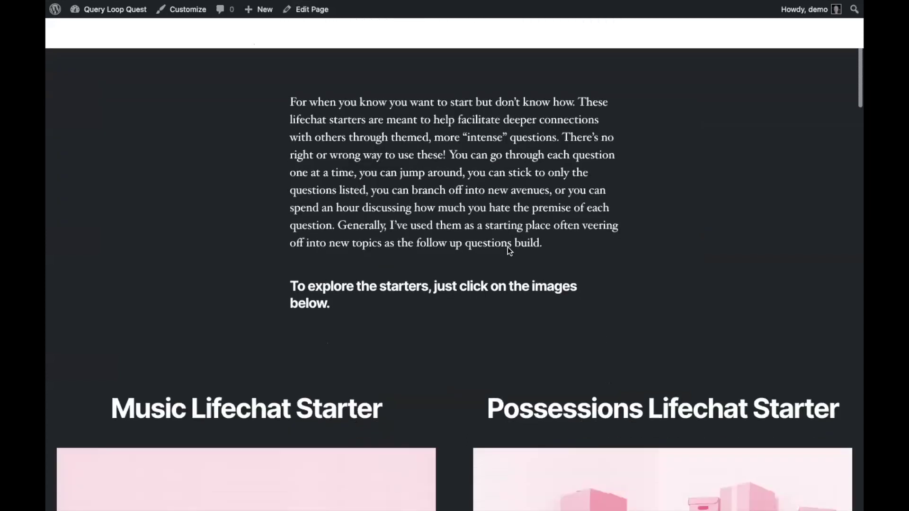
pyautogui.scroll(-8, 508, 246)
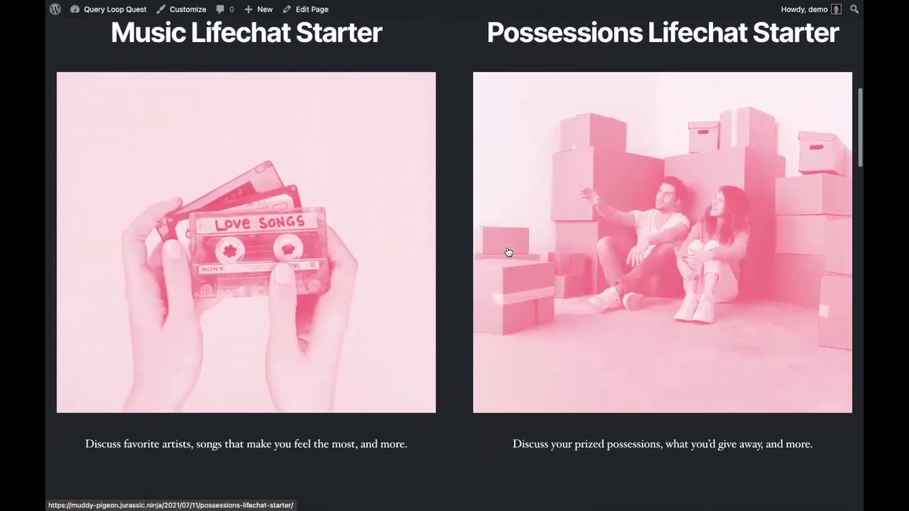
pyautogui.scroll(2, 625, 263)
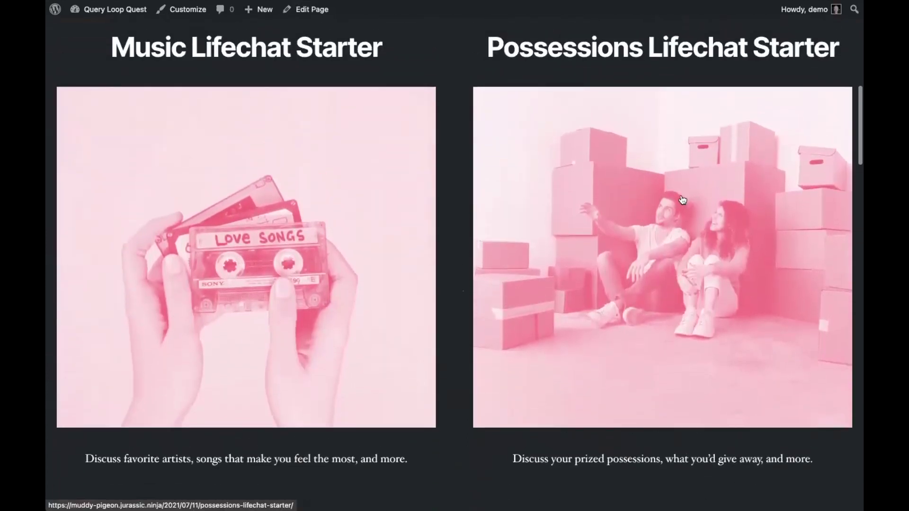
pyautogui.scroll(-2, 619, 342)
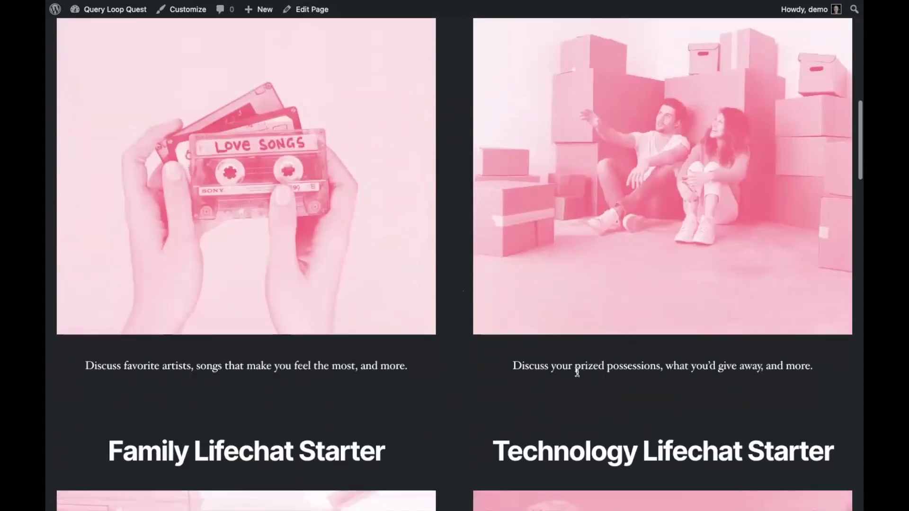
pyautogui.scroll(5, 582, 361)
pyautogui.scroll(-4, 582, 361)
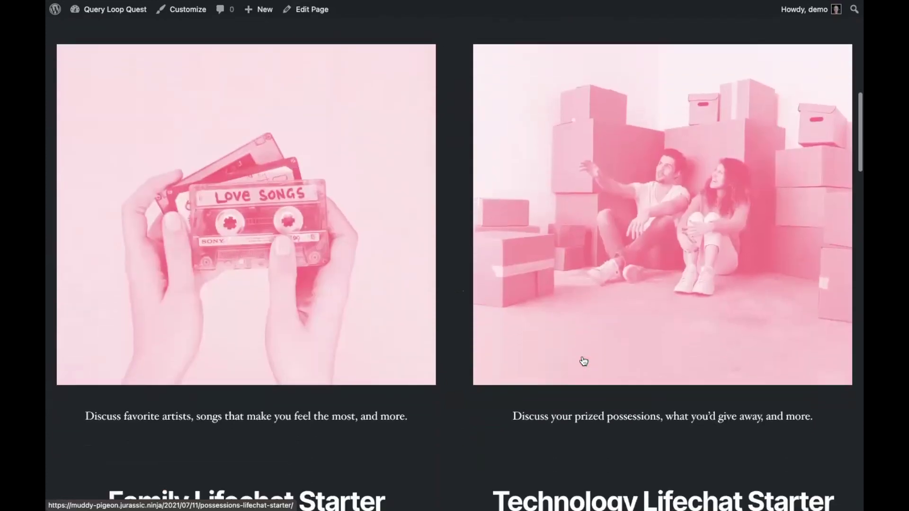
pyautogui.scroll(2, 583, 361)
pyautogui.scroll(-10, 605, 245)
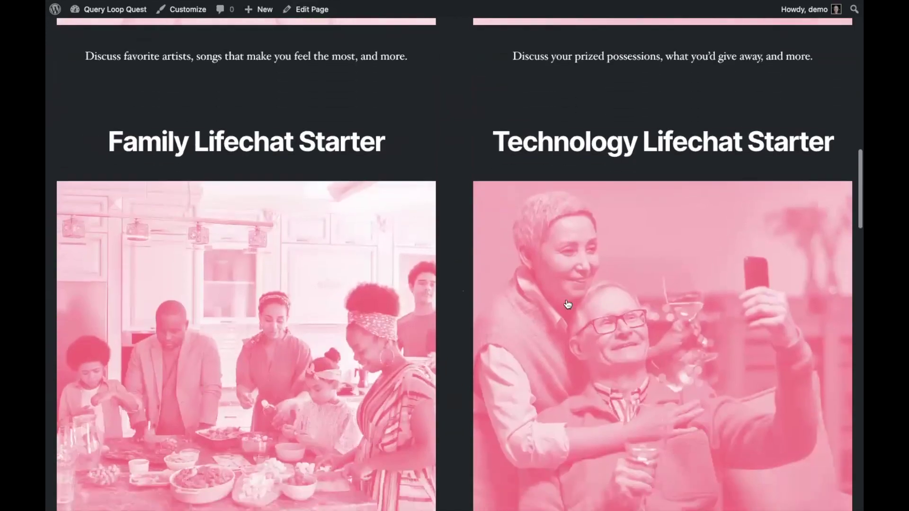
pyautogui.scroll(-12, 568, 304)
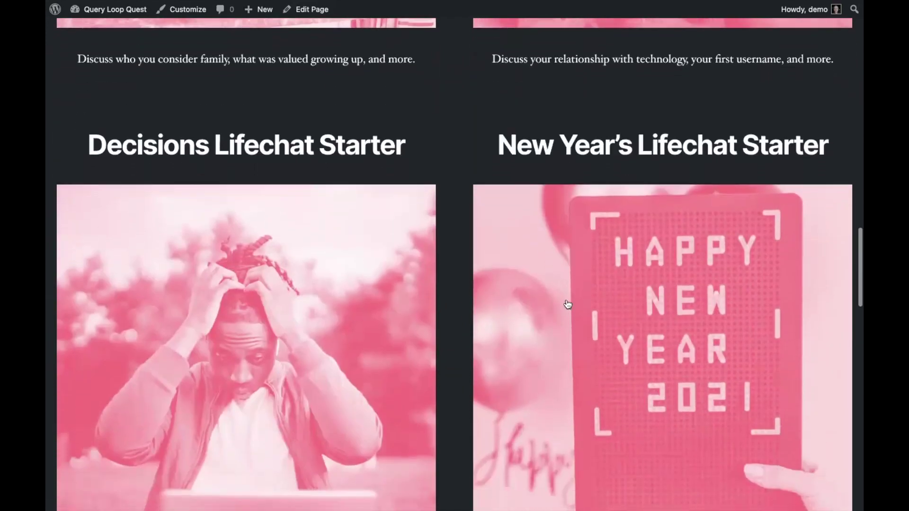
pyautogui.scroll(-15, 567, 304)
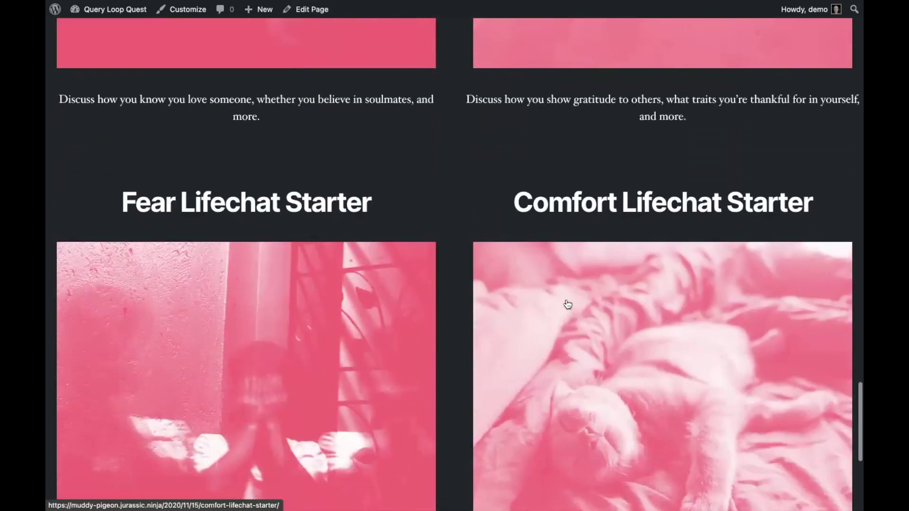
pyautogui.scroll(20, 568, 304)
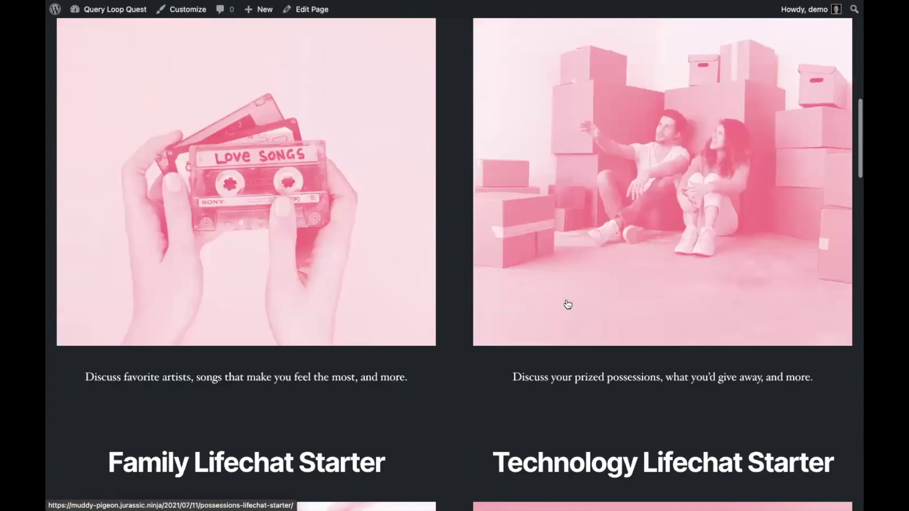
pyautogui.scroll(-8, 568, 303)
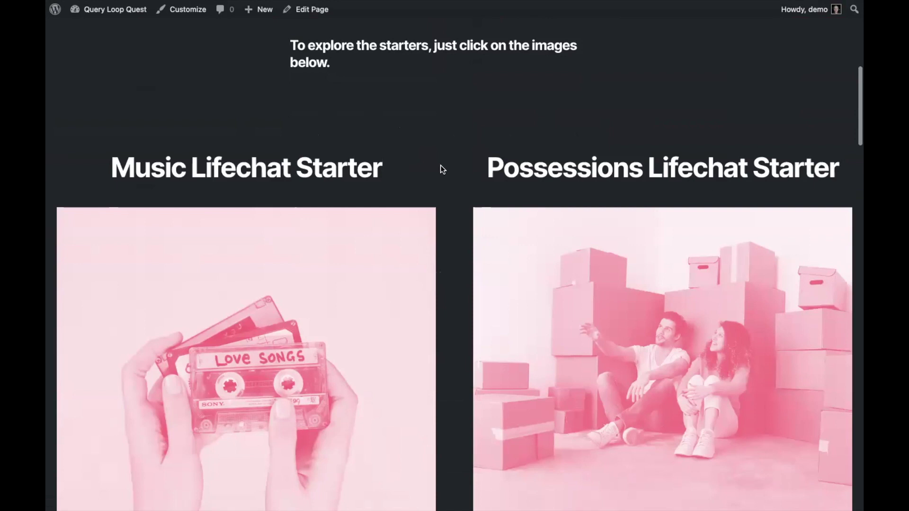
pyautogui.scroll(8, 440, 166)
pyautogui.click(303, 14)
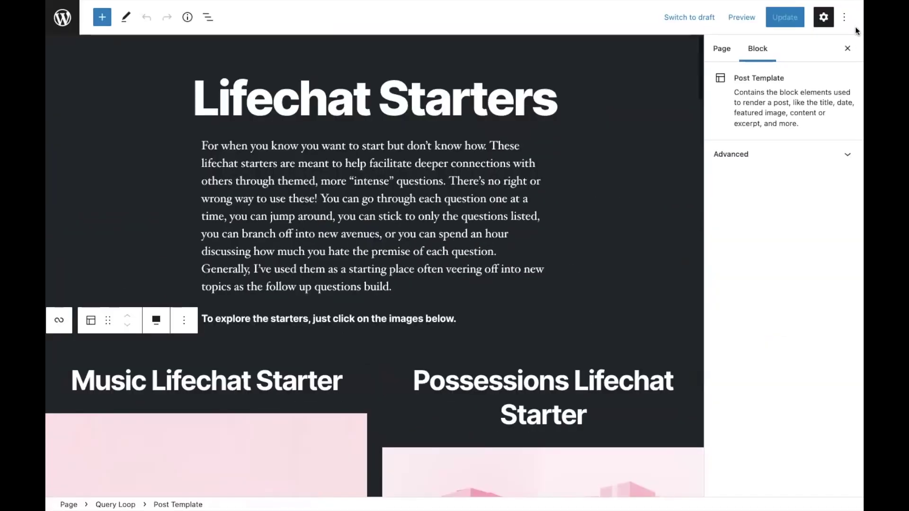
# Set the Query Loop's Order by to Z → A, then switch it to A → Z.
pyautogui.click(849, 46)
pyautogui.click(59, 320)
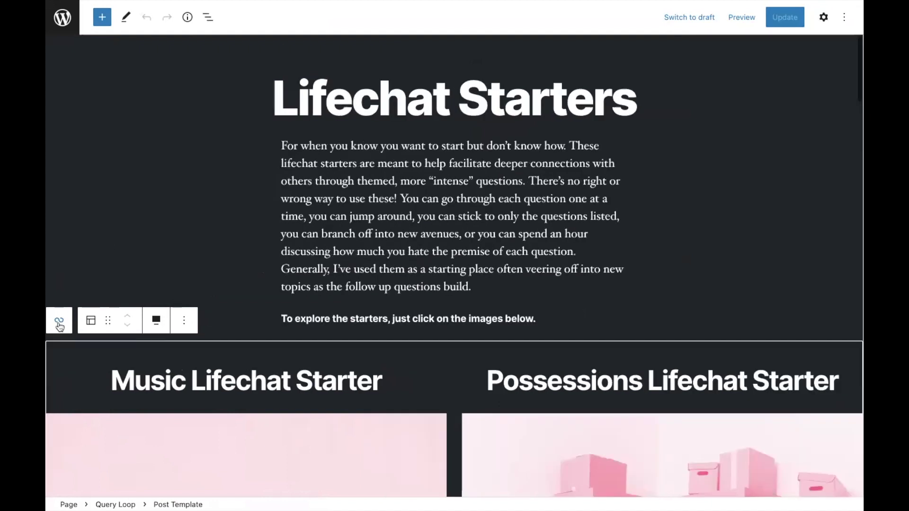
pyautogui.click(823, 16)
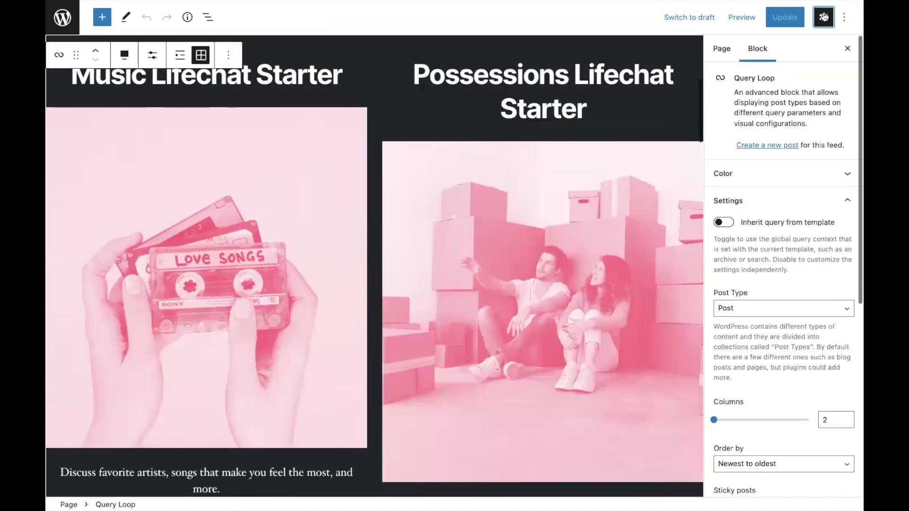
pyautogui.scroll(-5, 750, 328)
pyautogui.click(756, 264)
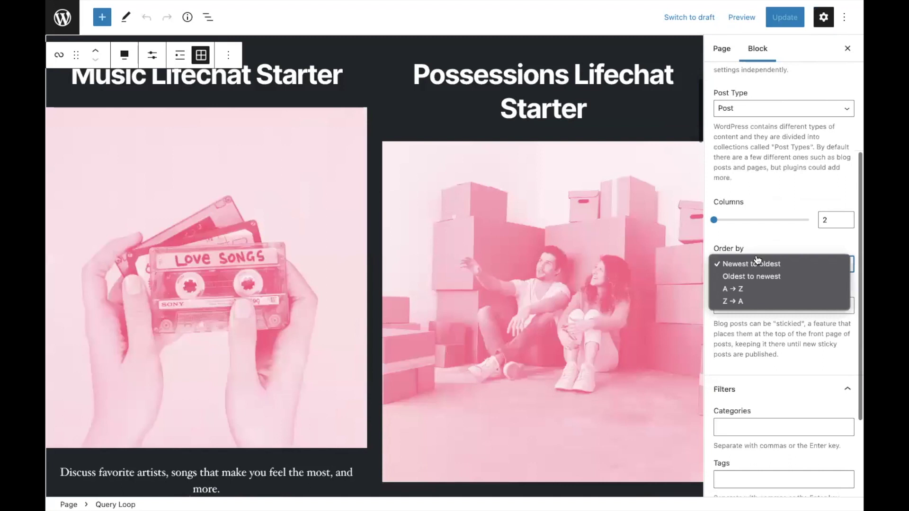
pyautogui.click(755, 300)
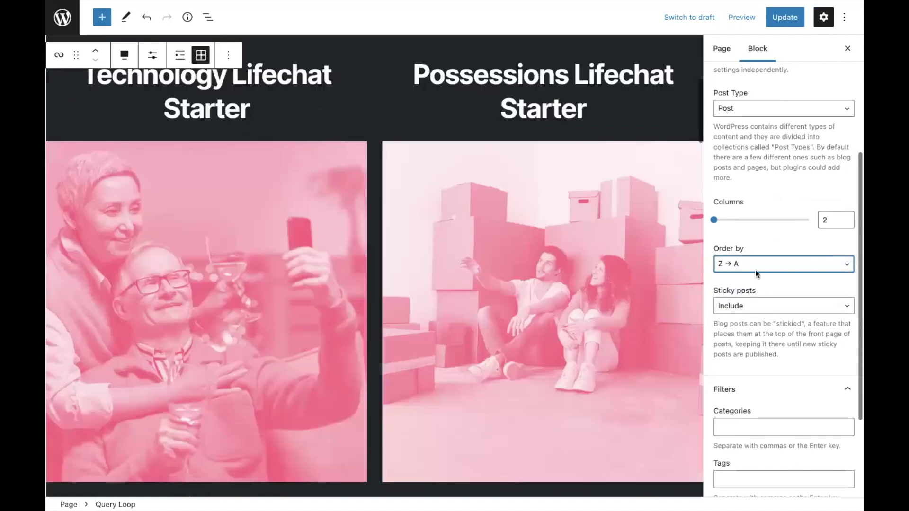
pyautogui.click(755, 265)
pyautogui.click(753, 256)
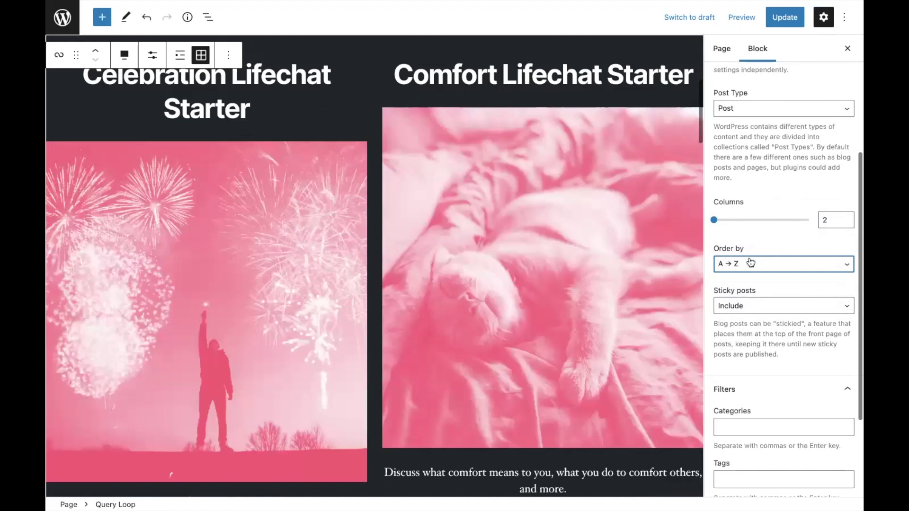
pyautogui.scroll(4, 758, 246)
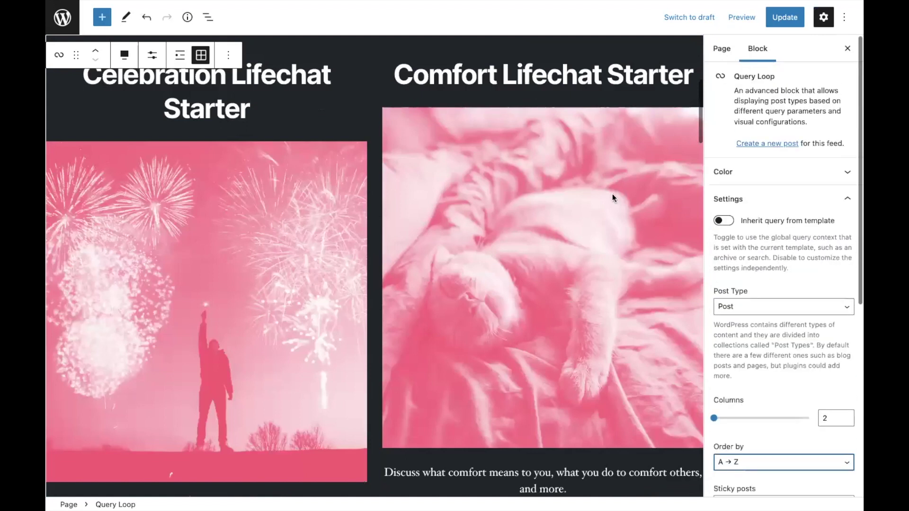
pyautogui.scroll(3, 611, 194)
# Insert a Heading block reading 'Here are the newest Lifechat Starters' below the intro line.
pyautogui.click(499, 168)
pyautogui.press('Return')
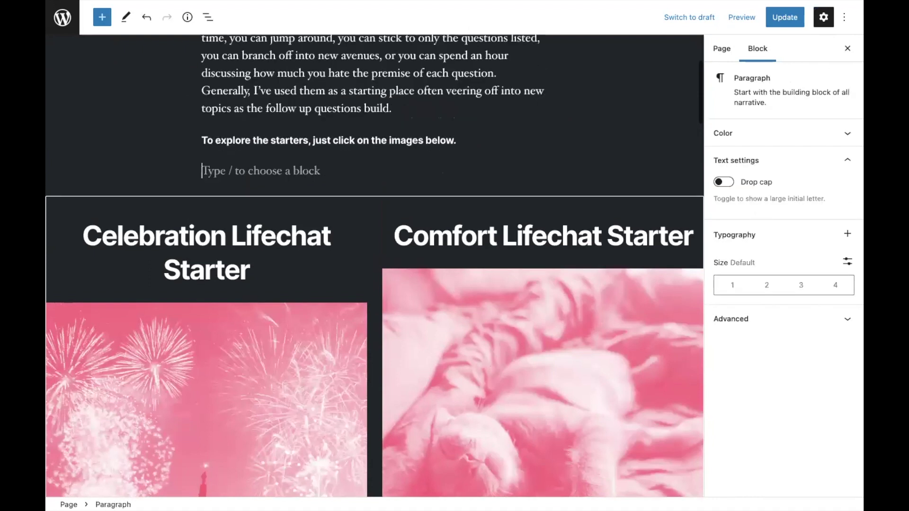
pyautogui.write('/head')
pyautogui.press('Return')
pyautogui.write('Here are the newest ')
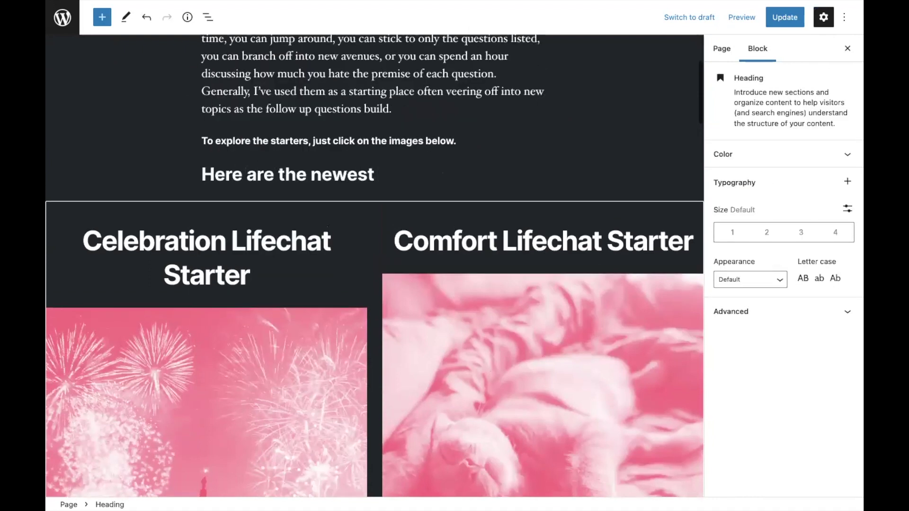
pyautogui.write('Lifechat Starters')
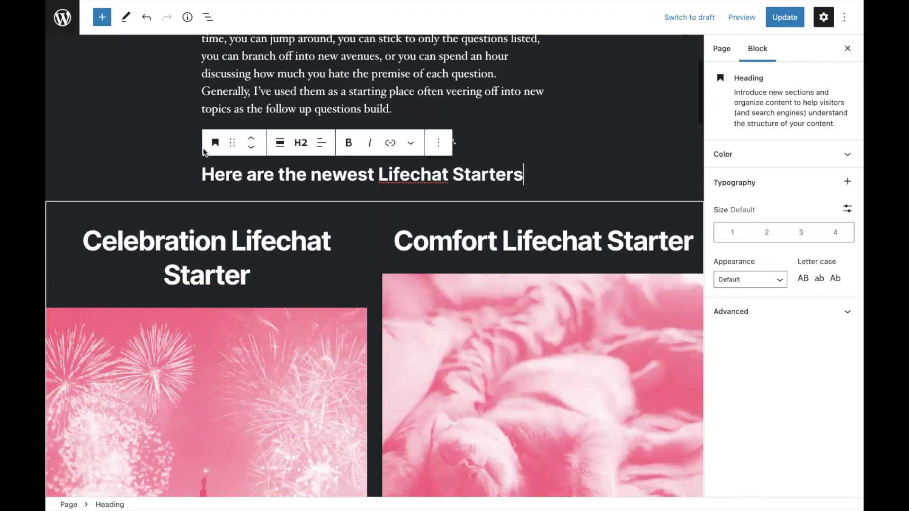
pyautogui.click(78, 202)
pyautogui.click(59, 180)
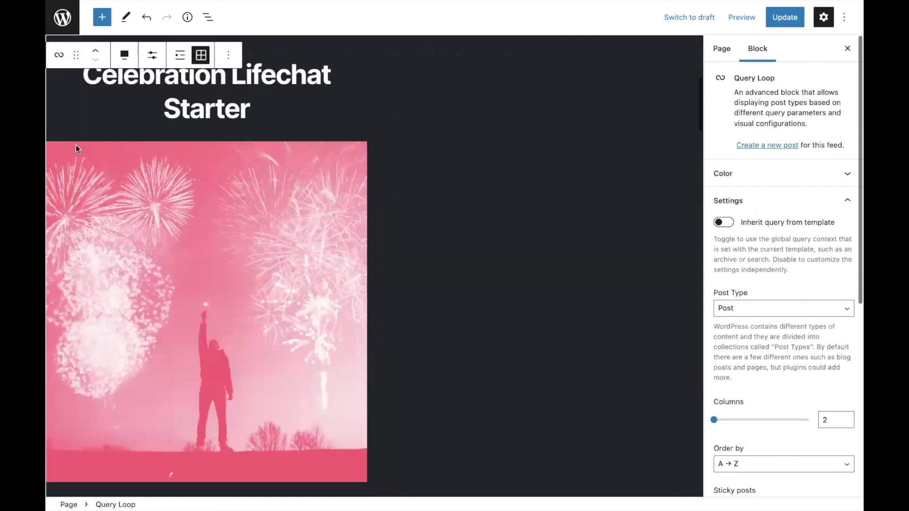
# Set the Query Loop's Order by to 'Oldest to newest' and hide the block sidebar.
pyautogui.scroll(3, 66, 152)
pyautogui.click(59, 159)
pyautogui.scroll(-4, 758, 353)
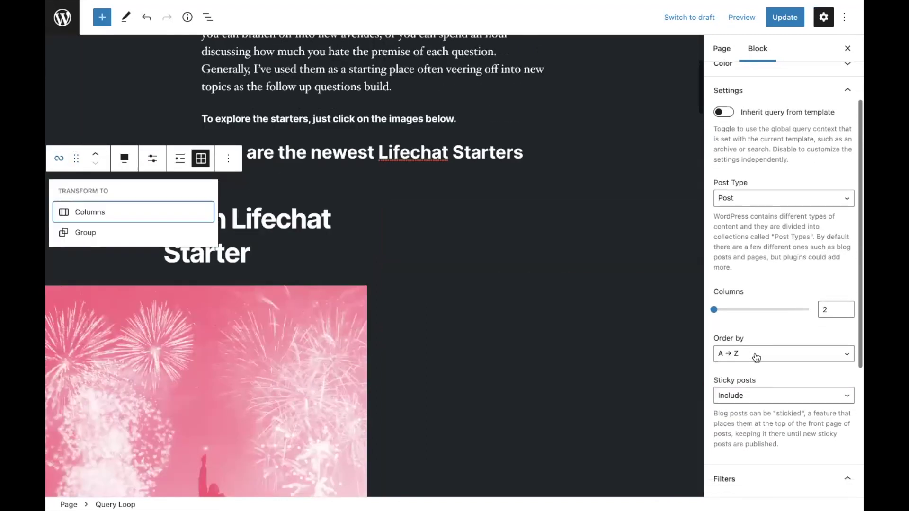
pyautogui.click(764, 310)
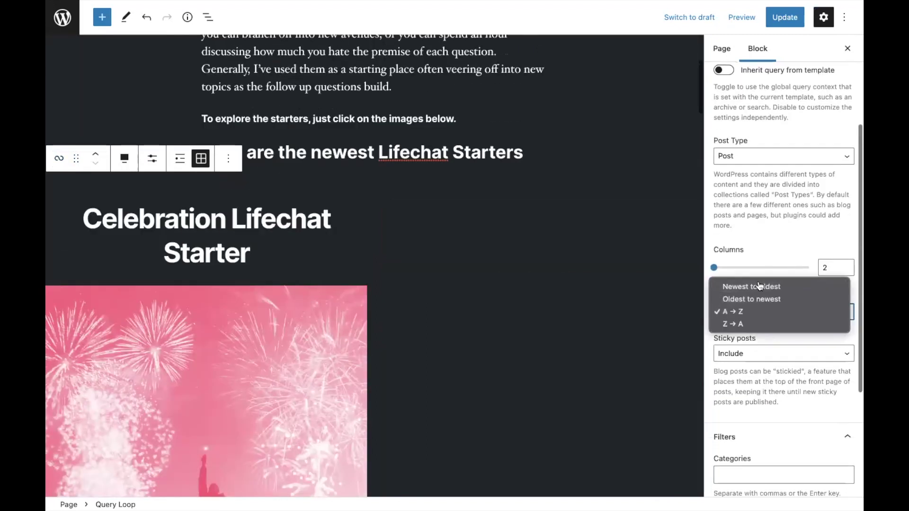
pyautogui.click(767, 299)
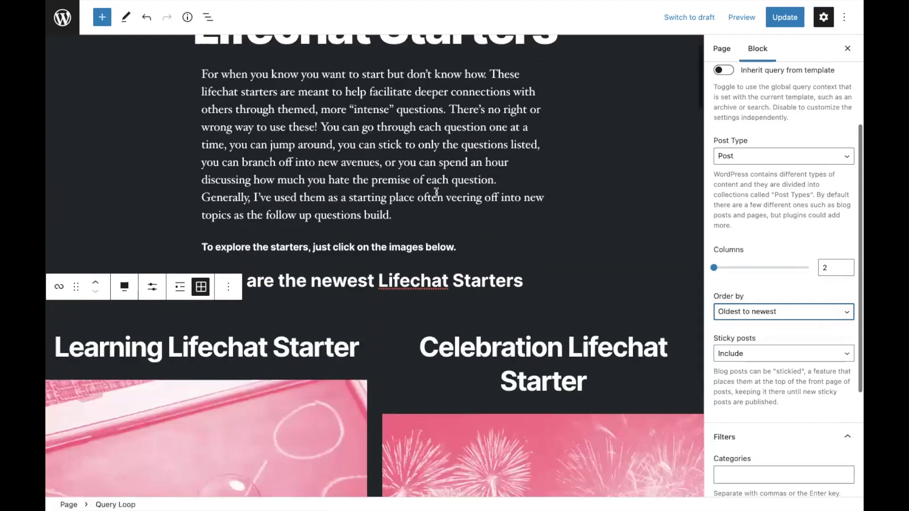
pyautogui.click(846, 48)
pyautogui.scroll(-12, 696, 215)
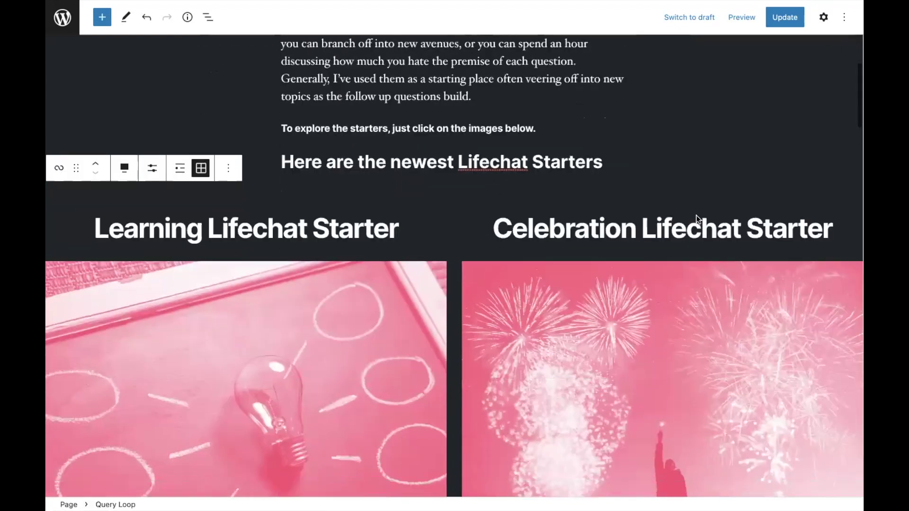
pyautogui.scroll(10, 696, 215)
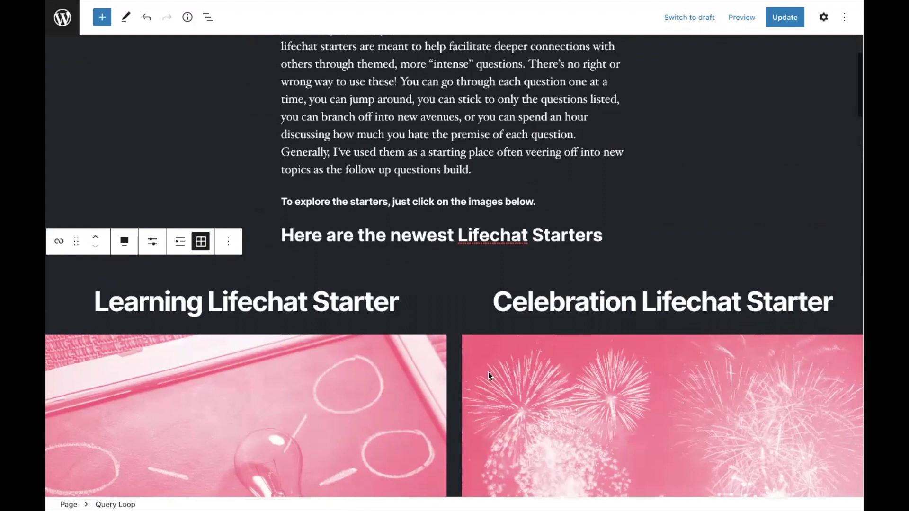
pyautogui.scroll(-5, 359, 360)
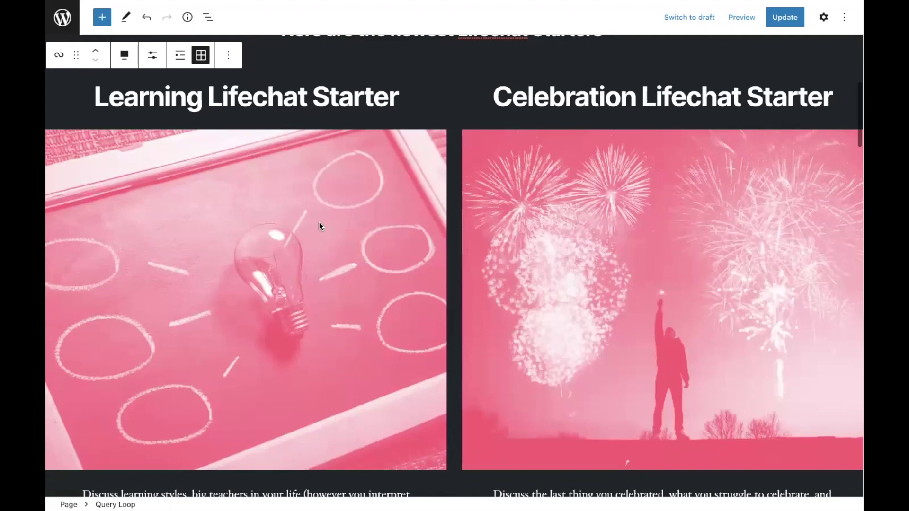
# On the Celebration featured image, cycle through duotone presets like black-blue, purple-yellow and greyscale.
pyautogui.click(737, 168)
pyautogui.click(594, 110)
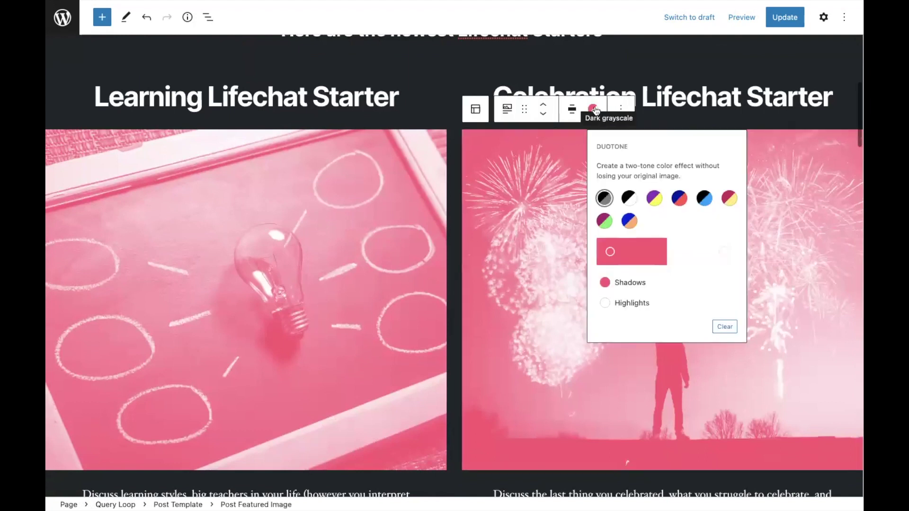
pyautogui.click(705, 199)
pyautogui.click(679, 199)
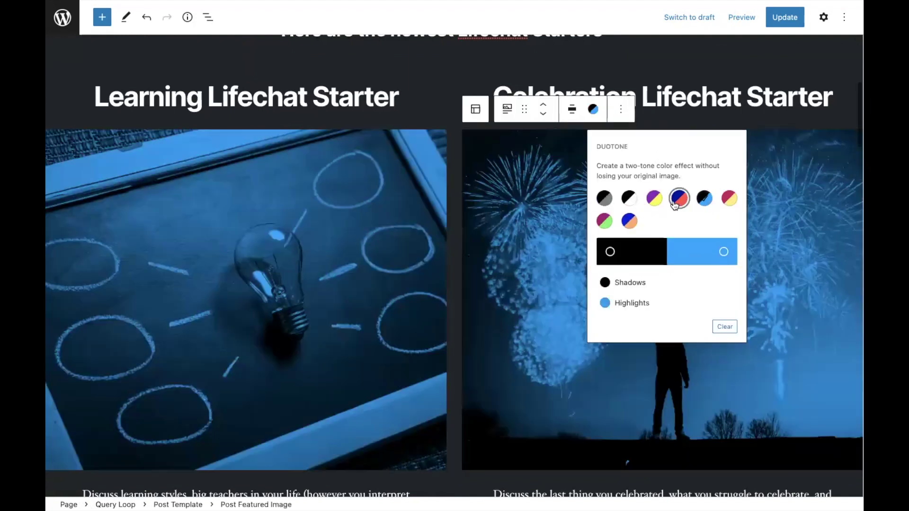
pyautogui.click(655, 199)
pyautogui.click(629, 199)
pyautogui.click(611, 221)
pyautogui.click(629, 221)
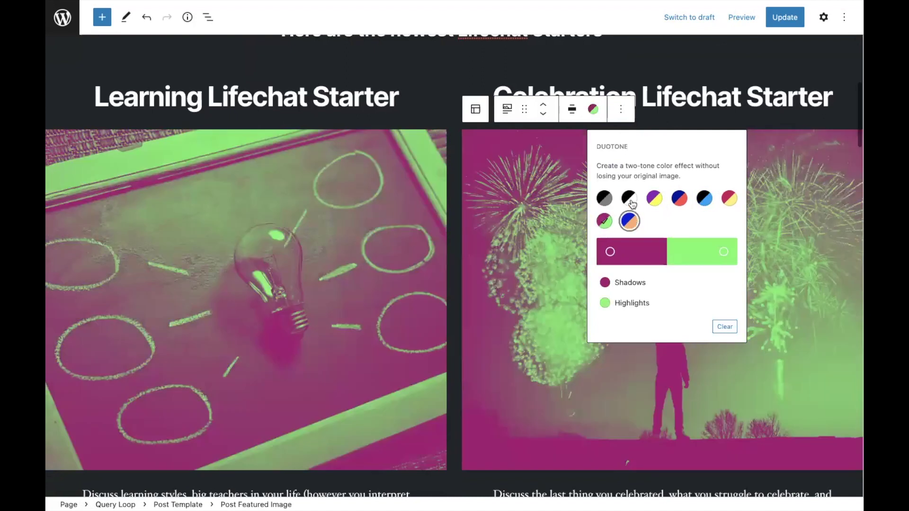
pyautogui.click(629, 199)
pyautogui.click(729, 198)
pyautogui.click(704, 199)
pyautogui.click(680, 199)
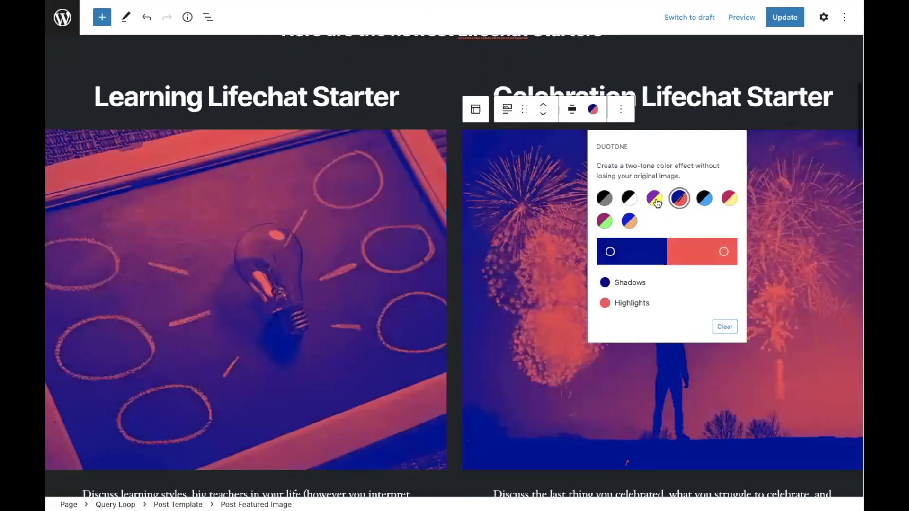
pyautogui.click(654, 199)
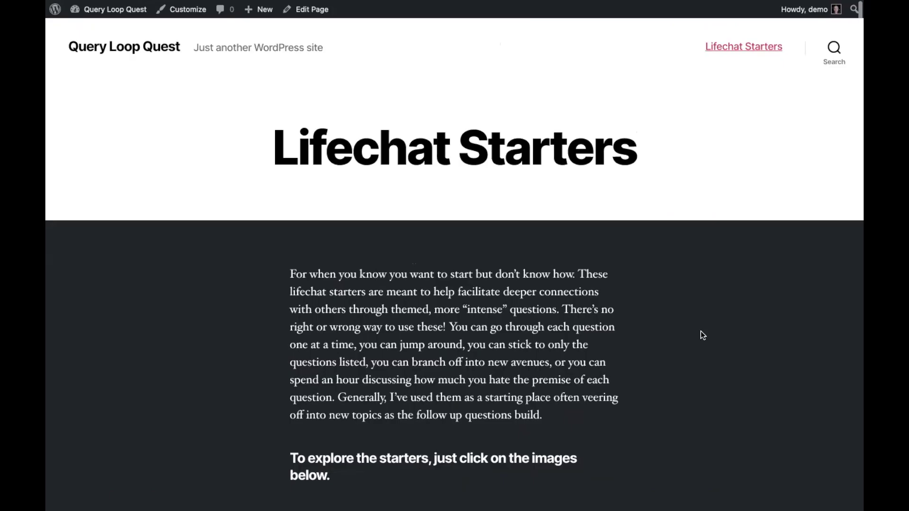
pyautogui.scroll(-7, 703, 335)
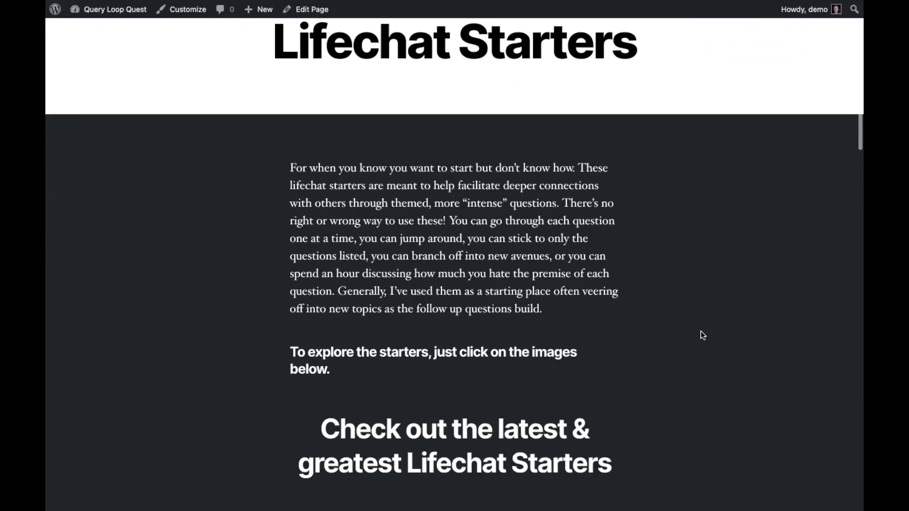
# Highlight the Possessions starter's description on the live page, then clear the selection.
pyautogui.scroll(-15, 702, 333)
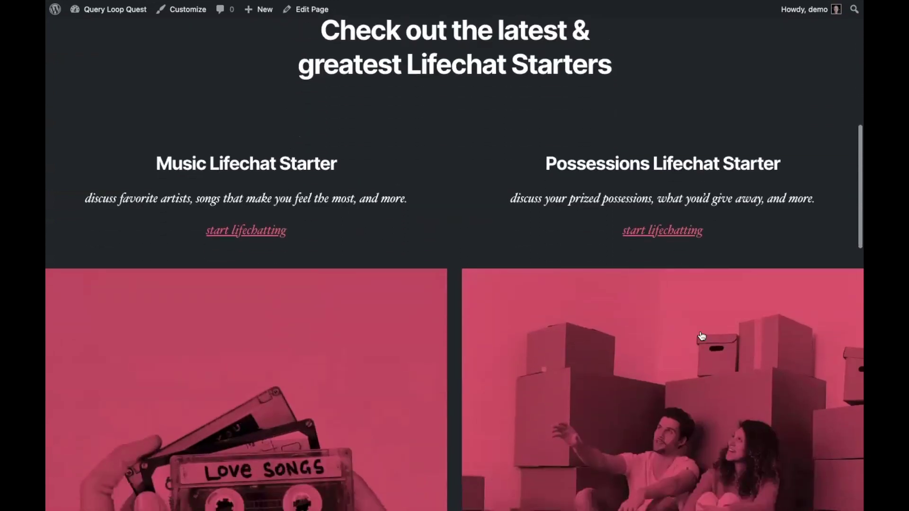
pyautogui.scroll(10, 701, 322)
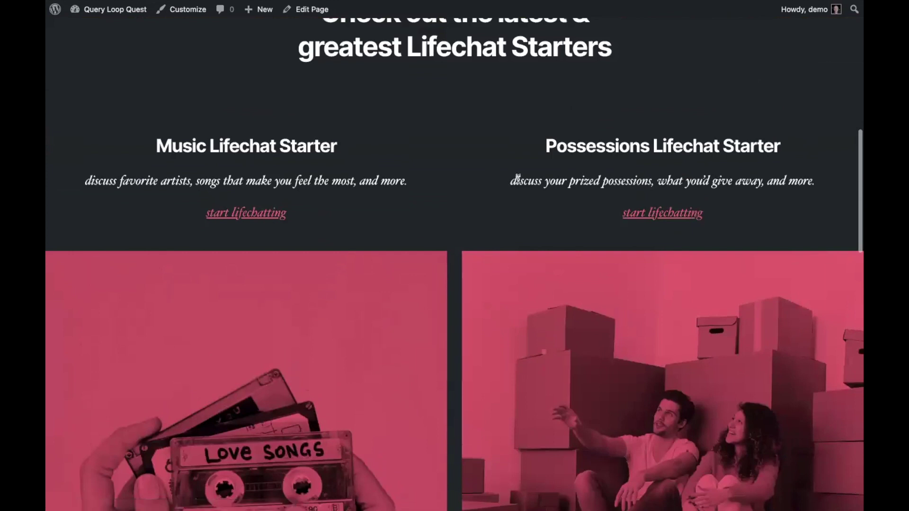
pyautogui.tripleClick(808, 189)
pyautogui.click(762, 202)
# Scroll up and down through the live two-column Lifechat Starters grid.
pyautogui.scroll(-3, 658, 249)
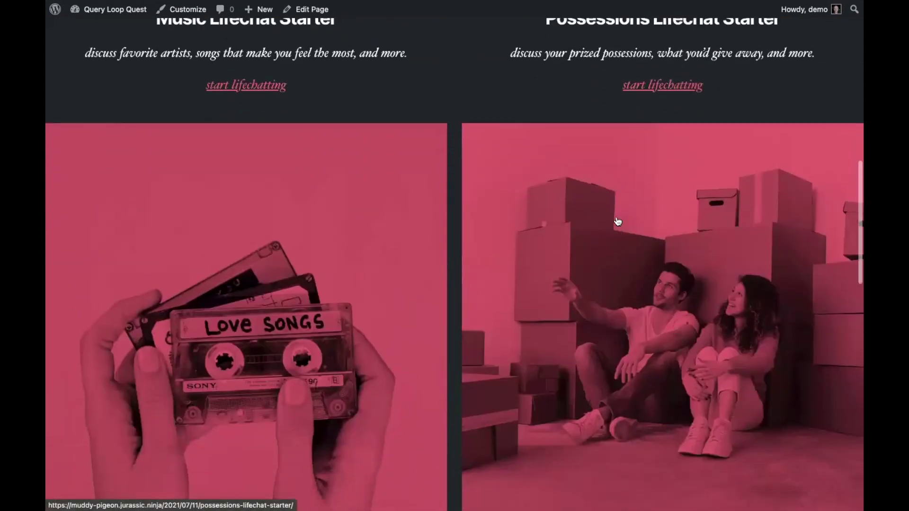
pyautogui.scroll(-3, 631, 260)
pyautogui.scroll(3, 631, 260)
pyautogui.scroll(-3, 631, 260)
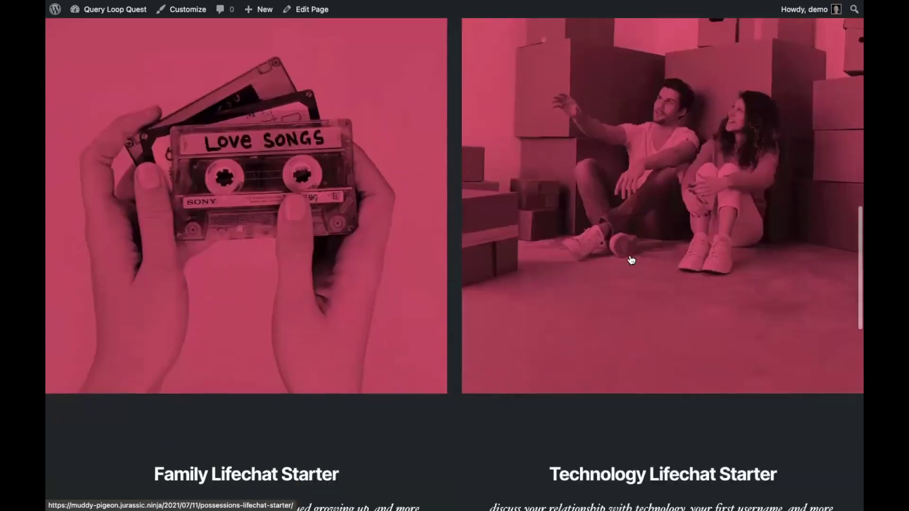
pyautogui.scroll(3, 631, 260)
pyautogui.scroll(1, 631, 260)
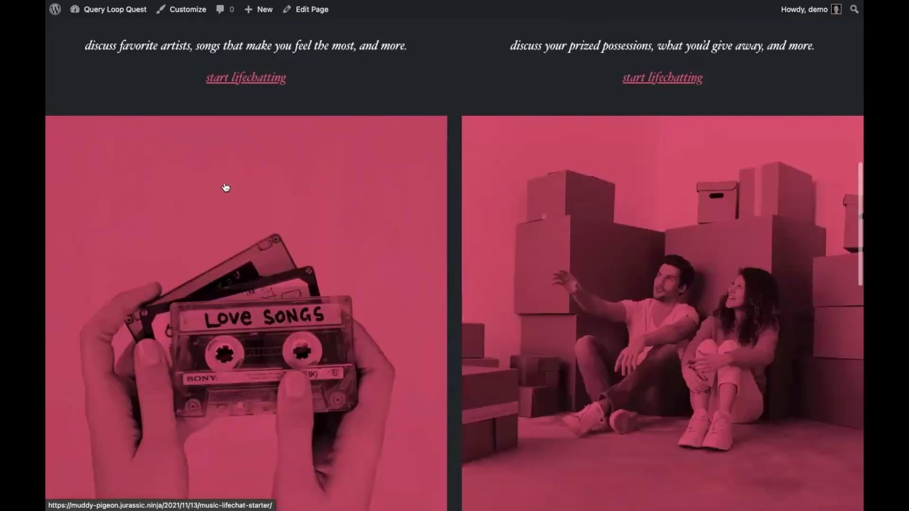
pyautogui.scroll(-14, 226, 188)
pyautogui.scroll(4, 226, 187)
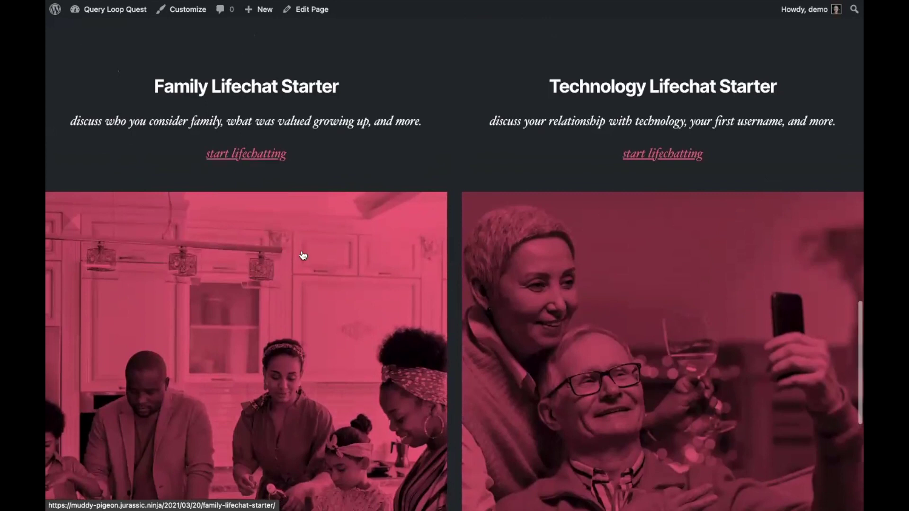
pyautogui.scroll(20, 300, 254)
pyautogui.scroll(2, 302, 250)
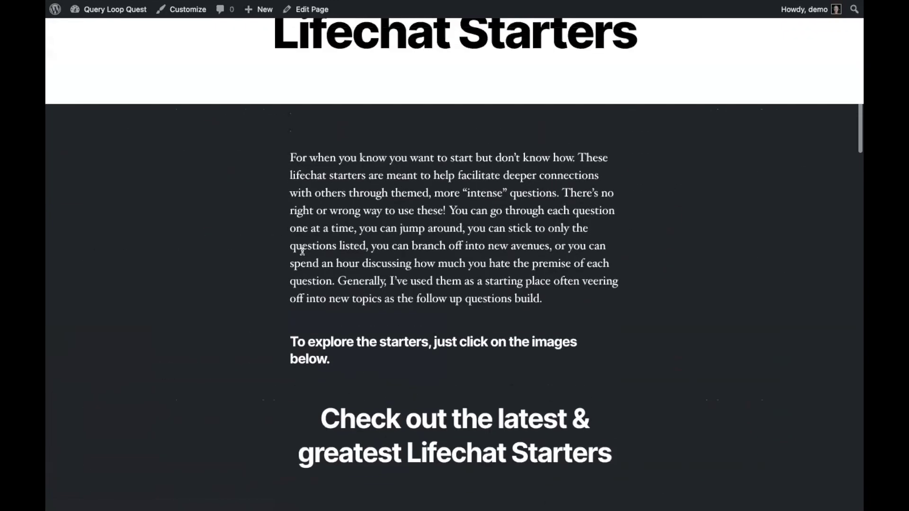
pyautogui.scroll(-8, 302, 249)
pyautogui.scroll(1, 301, 243)
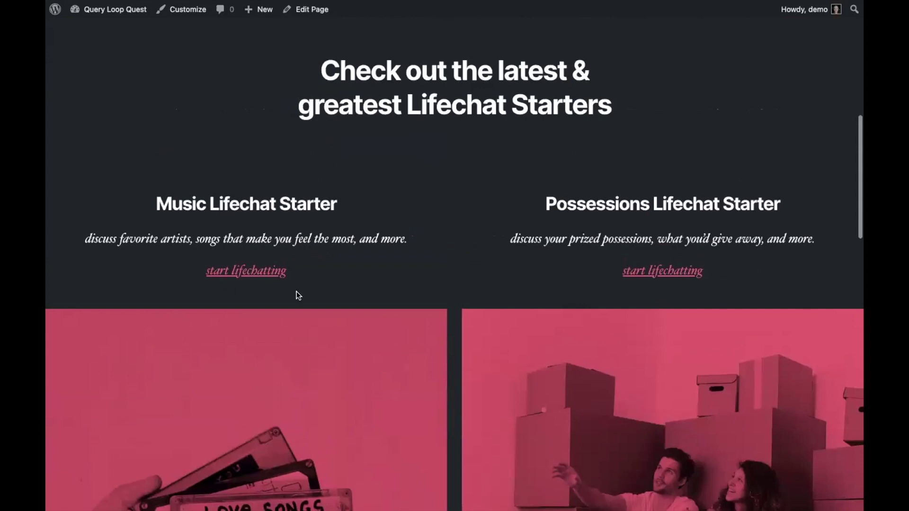
pyautogui.scroll(1, 564, 174)
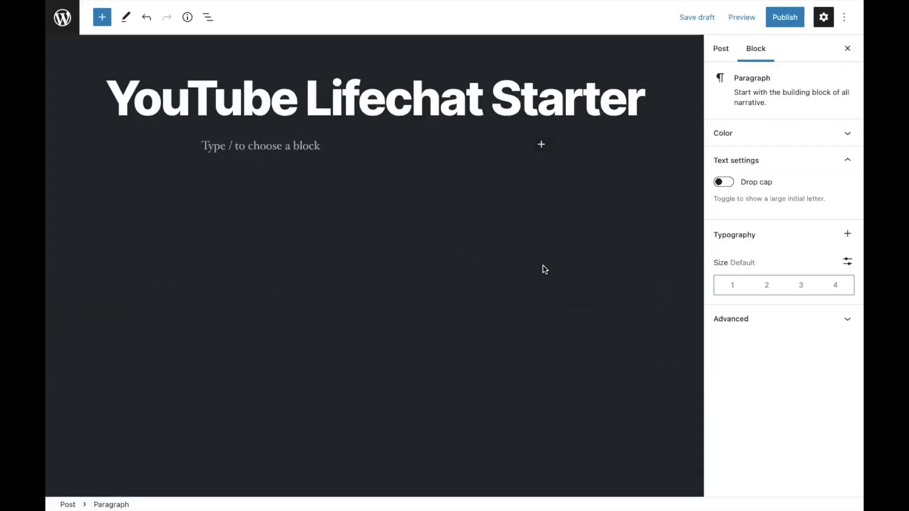
# Review the post's category and excerpt settings, then publish the YouTube Lifechat Starter post.
pyautogui.click(729, 59)
pyautogui.scroll(-5, 762, 329)
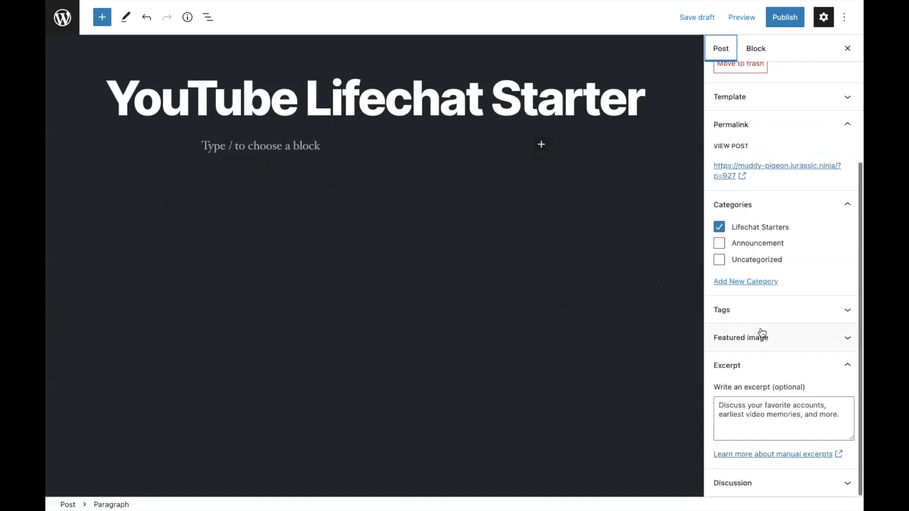
pyautogui.scroll(1, 752, 414)
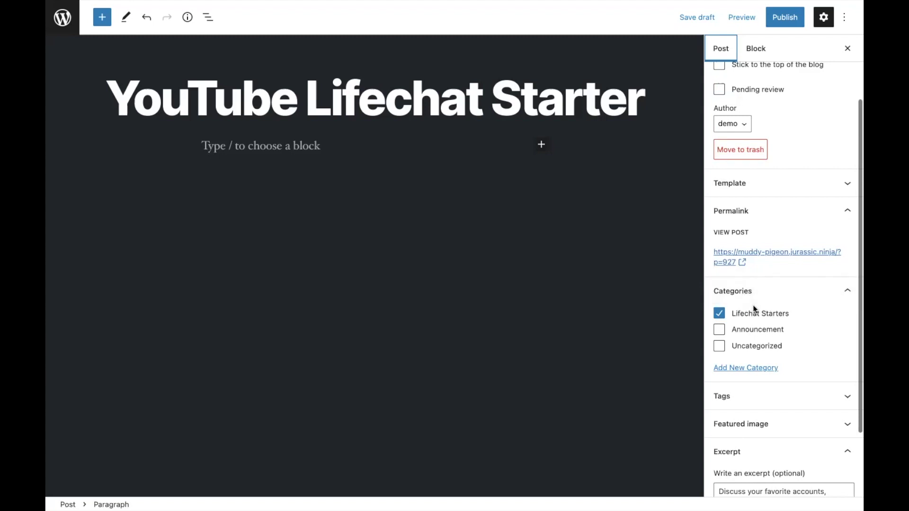
pyautogui.click(784, 19)
pyautogui.click(760, 21)
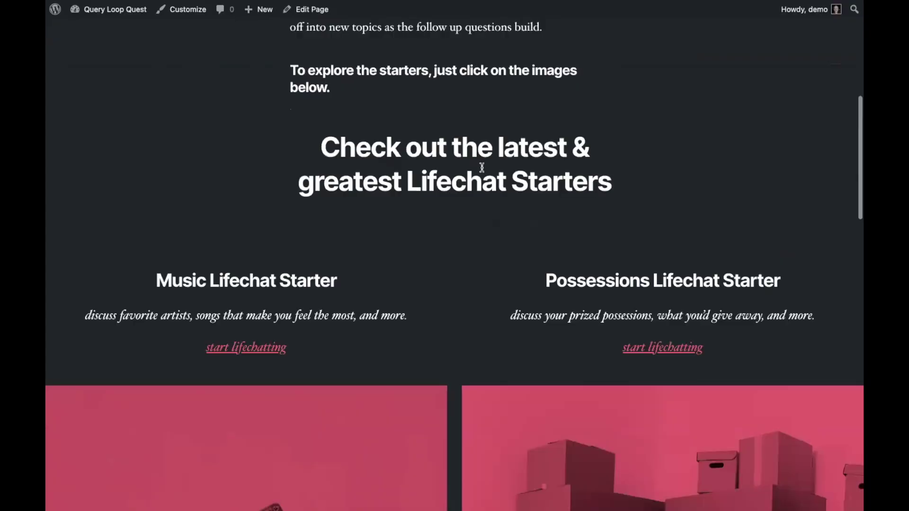
# Reload the live page and confirm YouTube Lifechat Starter now leads the grid beside Music.
pyautogui.scroll(-4, 481, 167)
pyautogui.scroll(3, 482, 167)
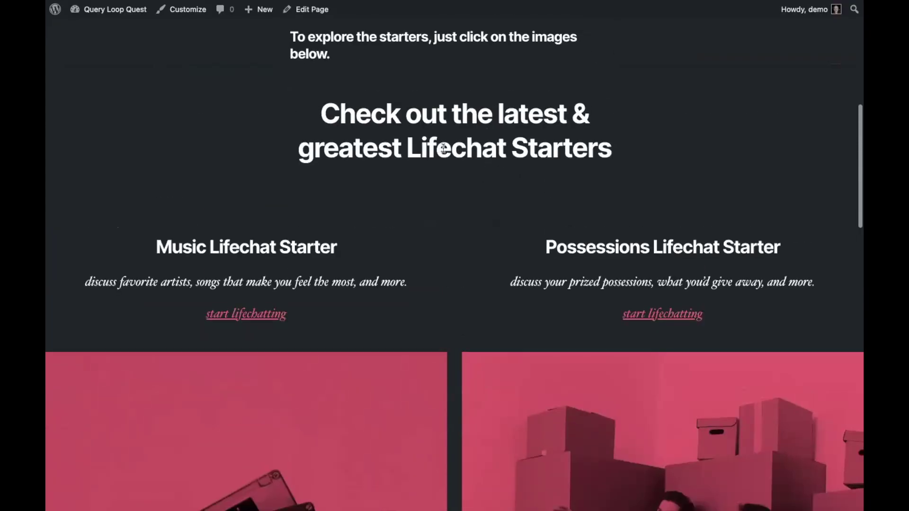
pyautogui.press('super+r')
pyautogui.scroll(-3, 278, 300)
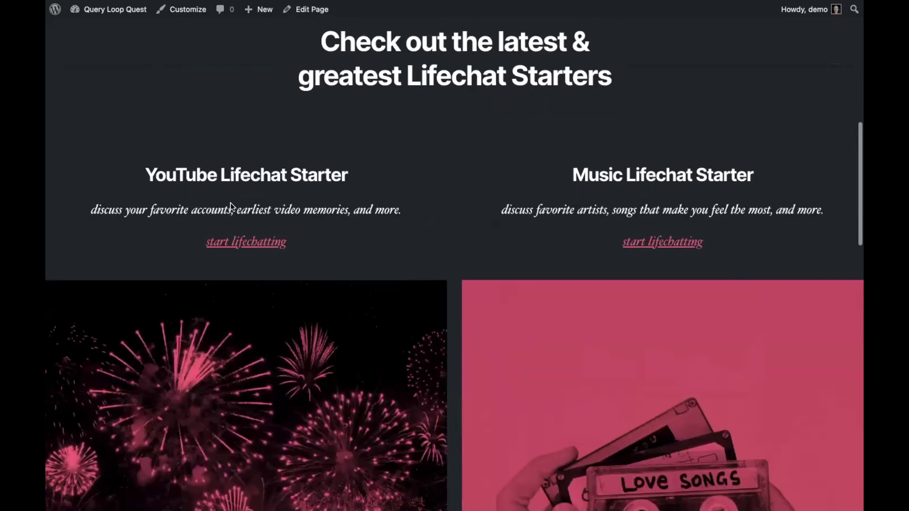
pyautogui.moveTo(86, 207); pyautogui.dragTo(395, 214)
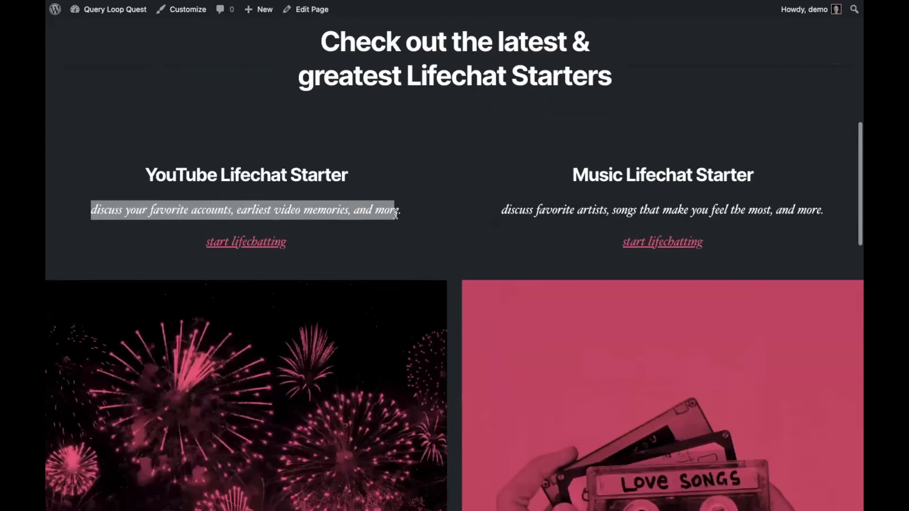
pyautogui.click(368, 252)
pyautogui.scroll(-2, 369, 252)
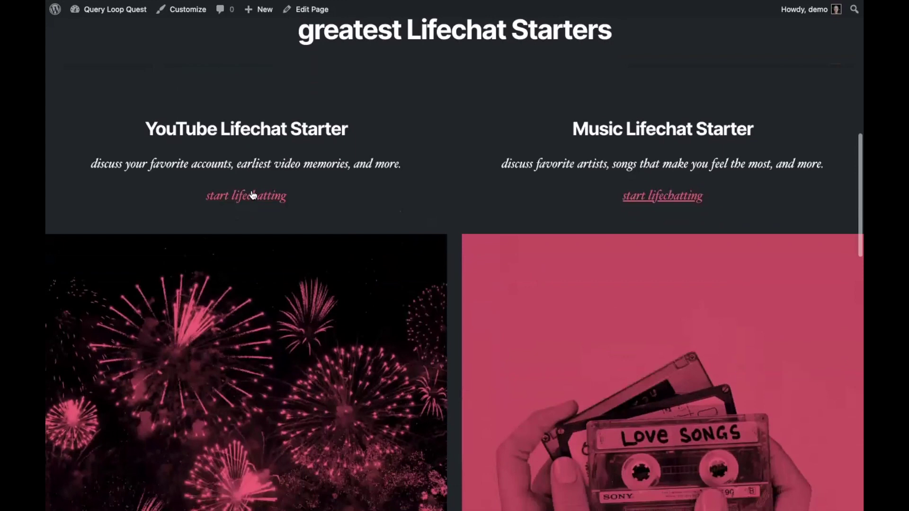
pyautogui.scroll(-7, 256, 381)
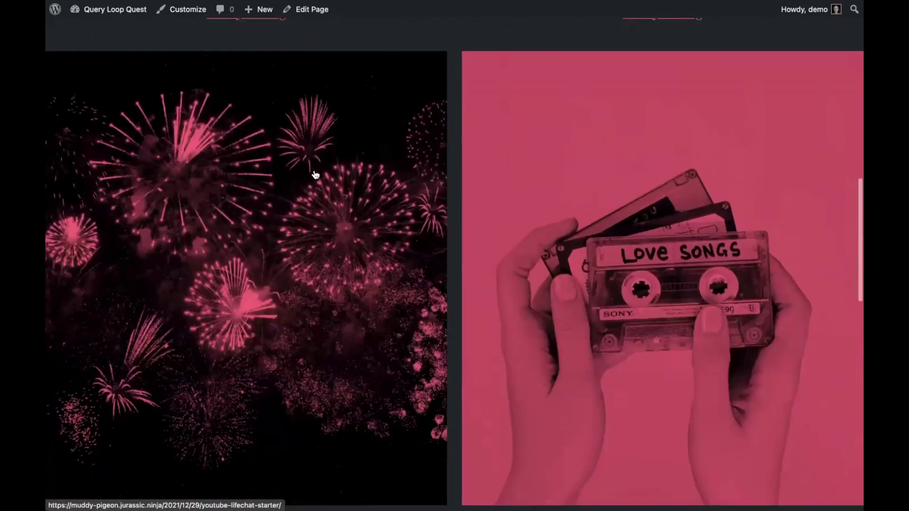
pyautogui.scroll(5, 315, 175)
pyautogui.scroll(-18, 315, 175)
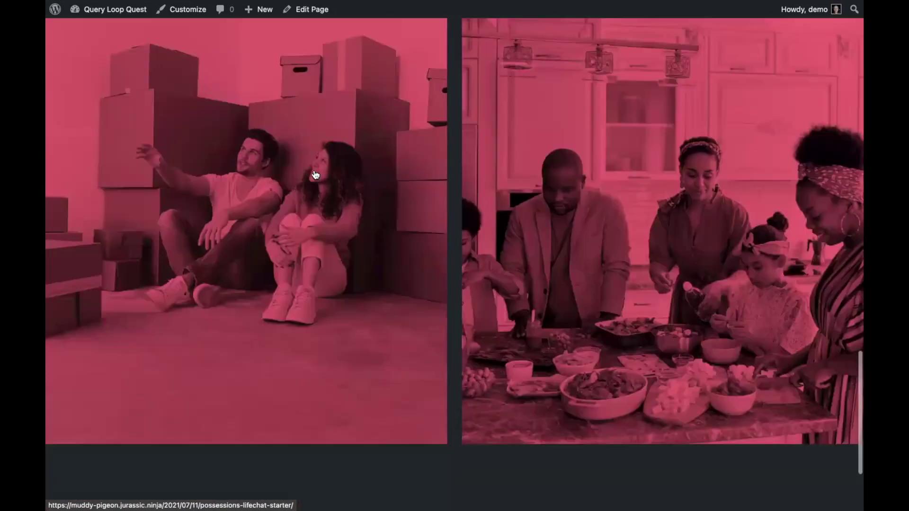